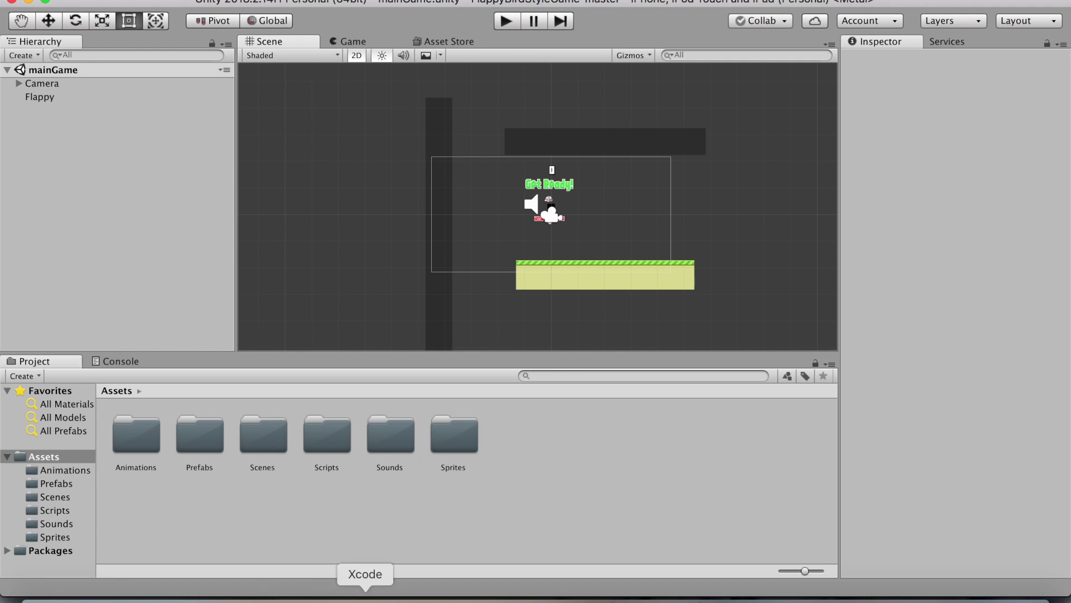
Launch Xcode, confirm version 10.1 on its welcome window, then bring Unity back to the front.
{"action": "left_click", "coordinate": [363, 577]}
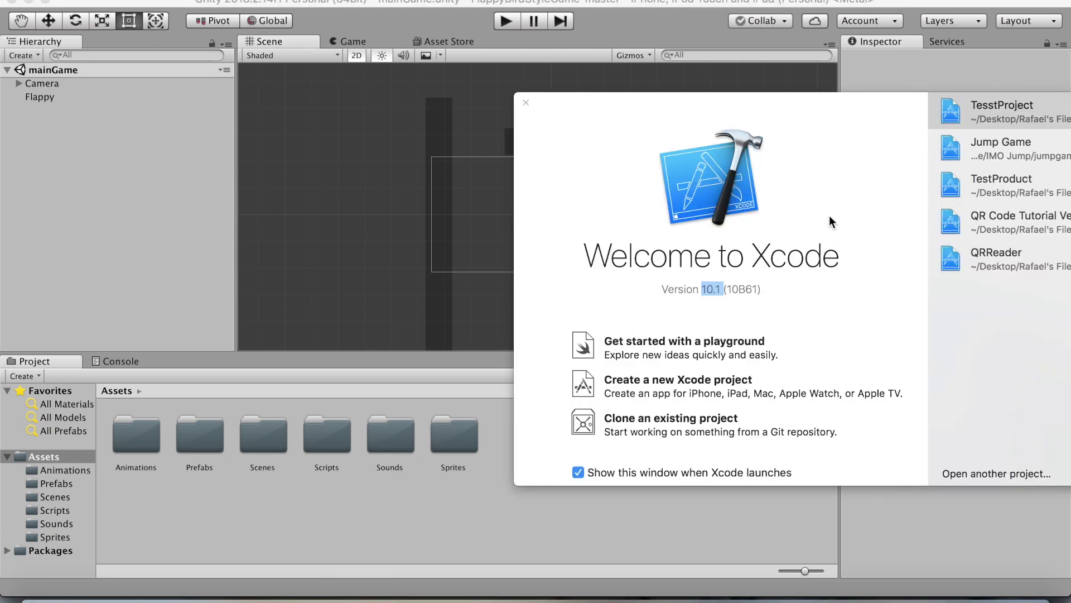
{"action": "left_click", "coordinate": [732, 287]}
{"action": "left_click_drag", "start_coordinate": [838, 222], "coordinate": [792, 224]}
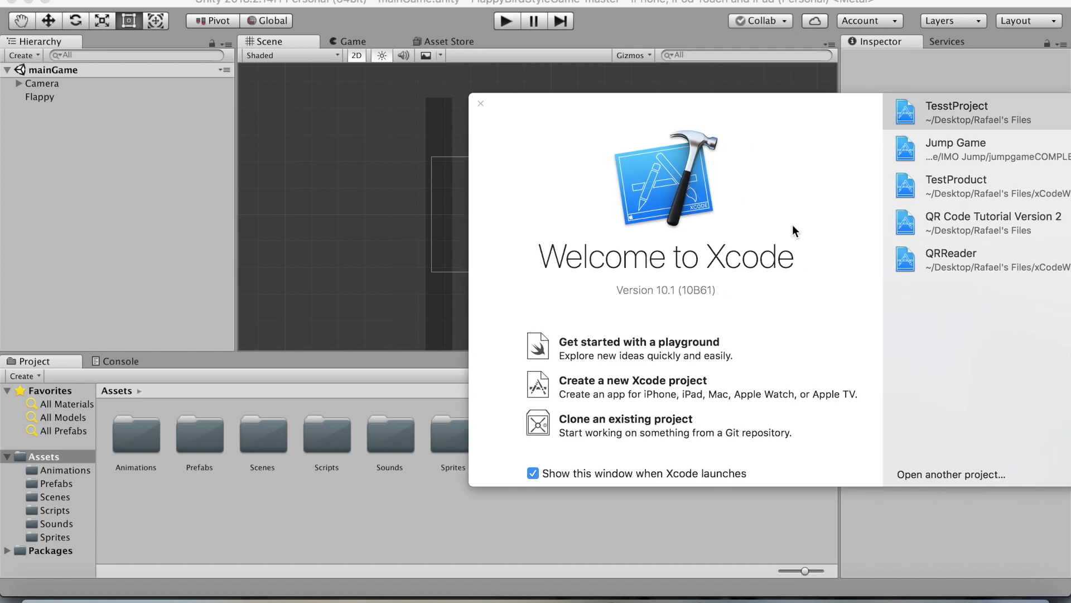
{"action": "double_click", "coordinate": [664, 289]}
{"action": "left_click", "coordinate": [681, 290]}
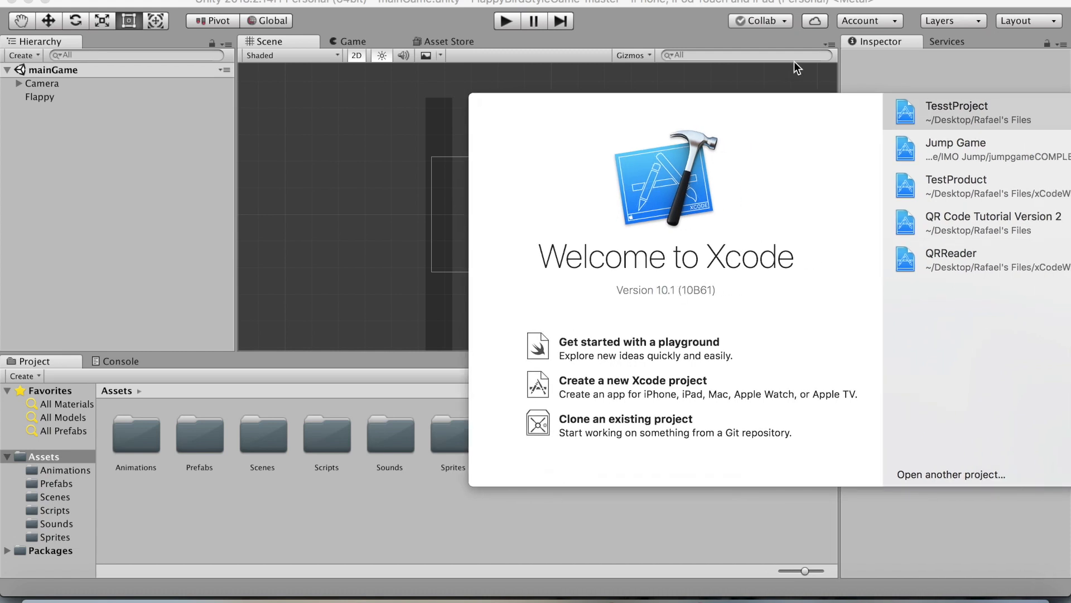
{"action": "left_click_drag", "start_coordinate": [816, 148], "coordinate": [802, 178]}
{"action": "left_click", "coordinate": [388, 211]}
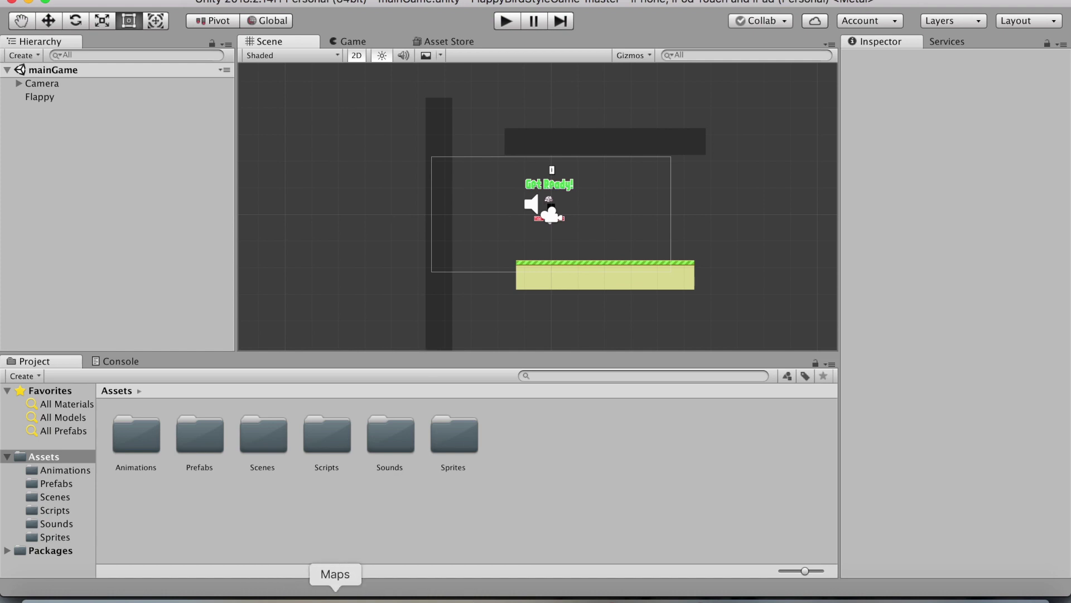
{"action": "scroll", "coordinate": [509, 211], "scroll_direction": "down", "scroll_amount": 2}
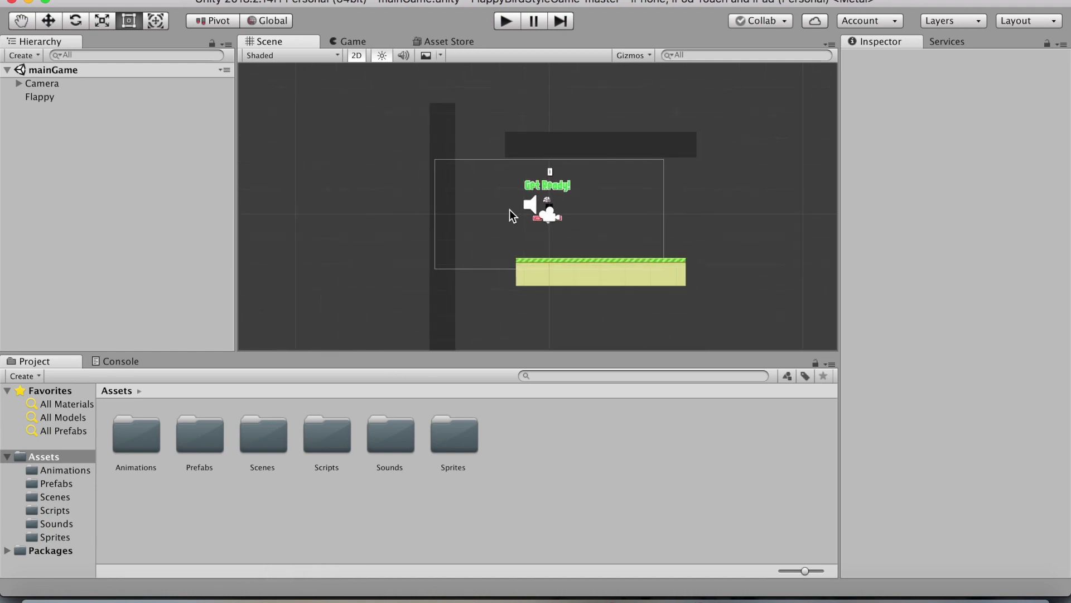
{"action": "scroll", "coordinate": [510, 210], "scroll_direction": "down", "scroll_amount": 3}
{"action": "scroll", "coordinate": [510, 211], "scroll_direction": "up", "scroll_amount": 3}
{"action": "scroll", "coordinate": [510, 210], "scroll_direction": "down", "scroll_amount": 3}
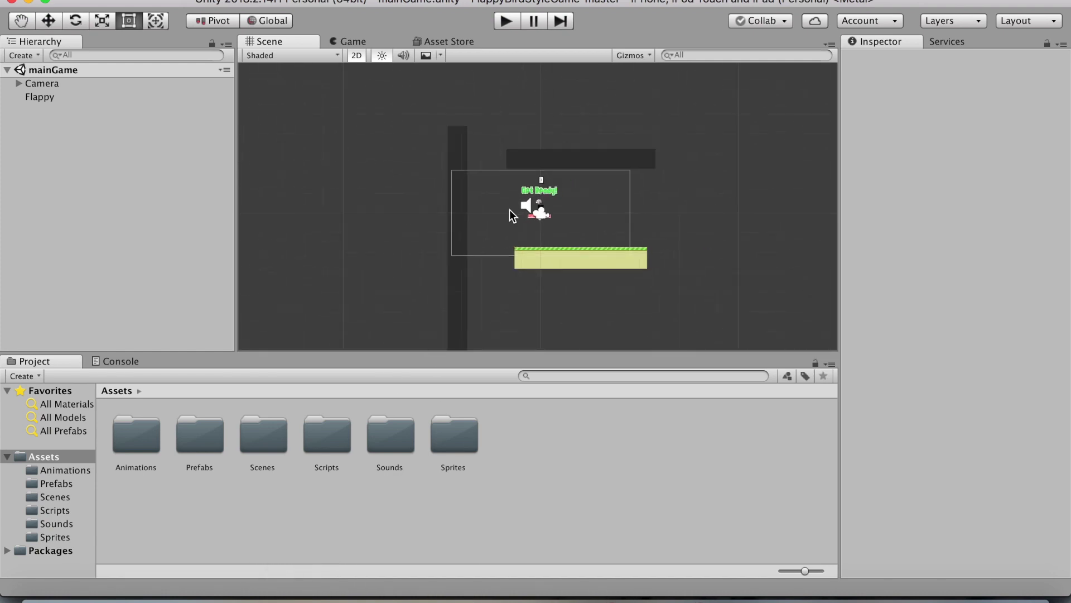
{"action": "scroll", "coordinate": [510, 210], "scroll_direction": "up", "scroll_amount": 3}
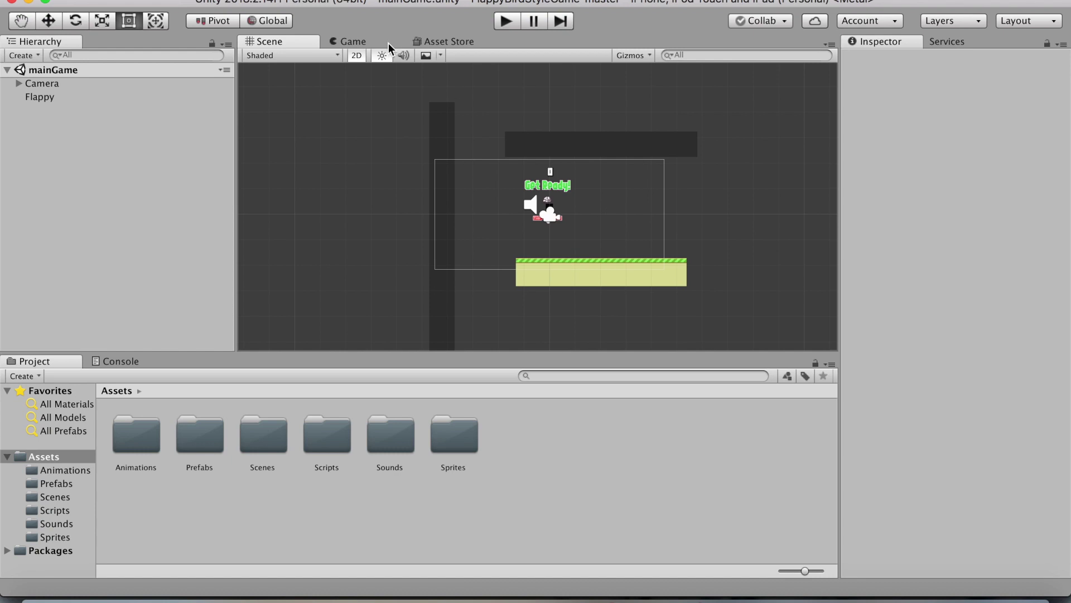
{"action": "left_click", "coordinate": [373, 44]}
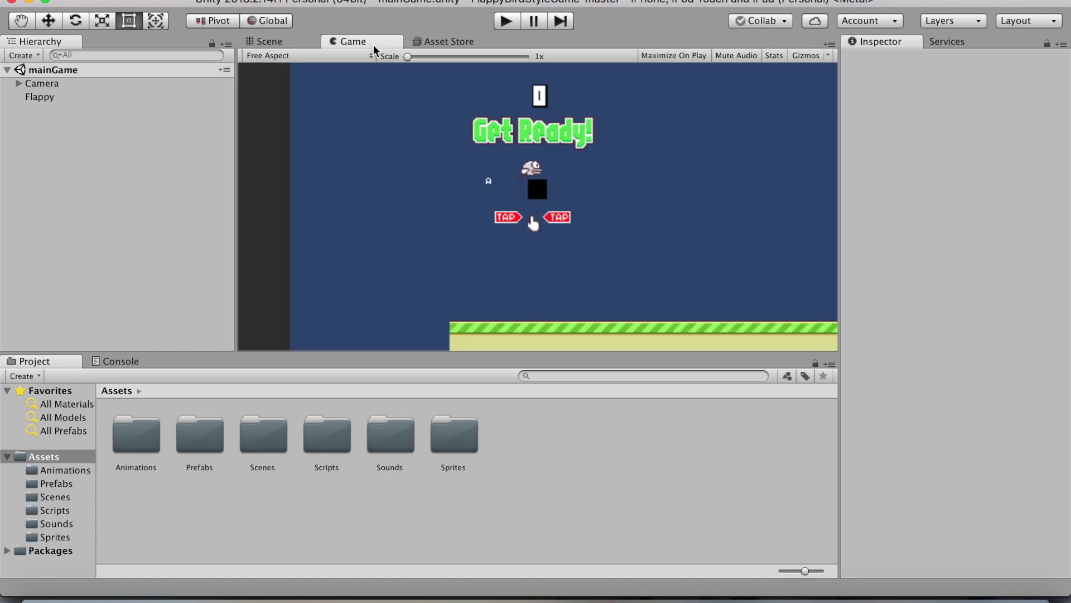
Test-play Flappy Bird in the editor until Game Over at score 2, then stop play and return to the Scene.
{"action": "left_click", "coordinate": [510, 25]}
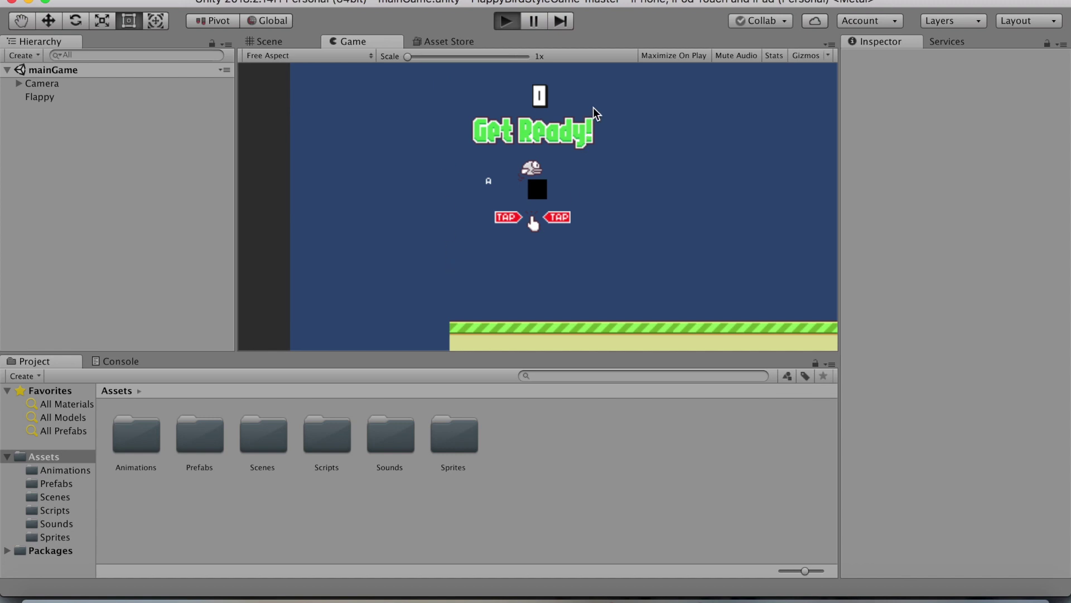
{"action": "left_click", "coordinate": [607, 201]}
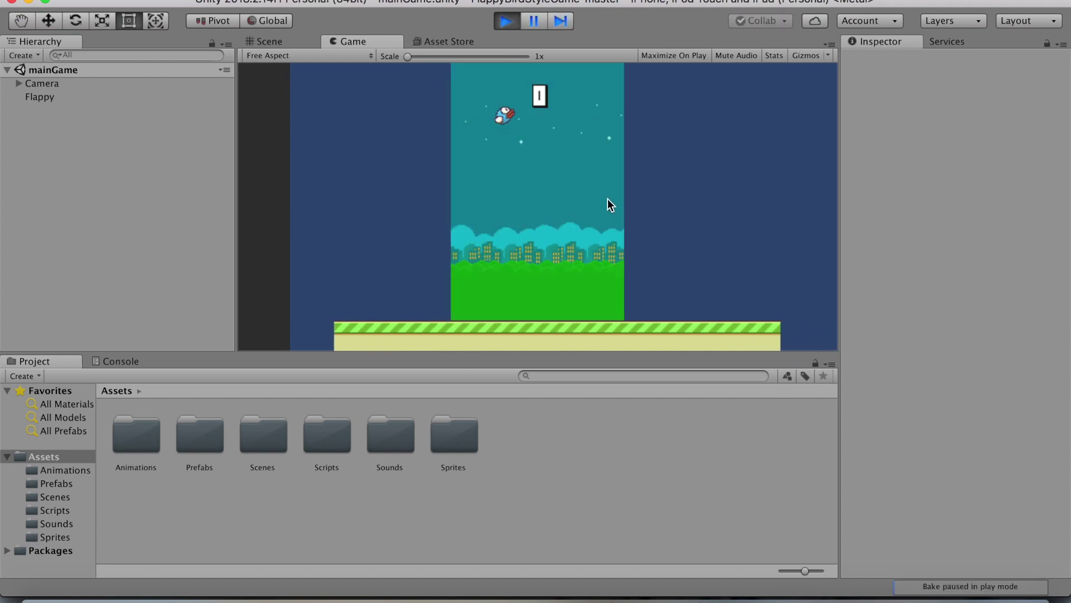
{"action": "left_click", "coordinate": [608, 199]}
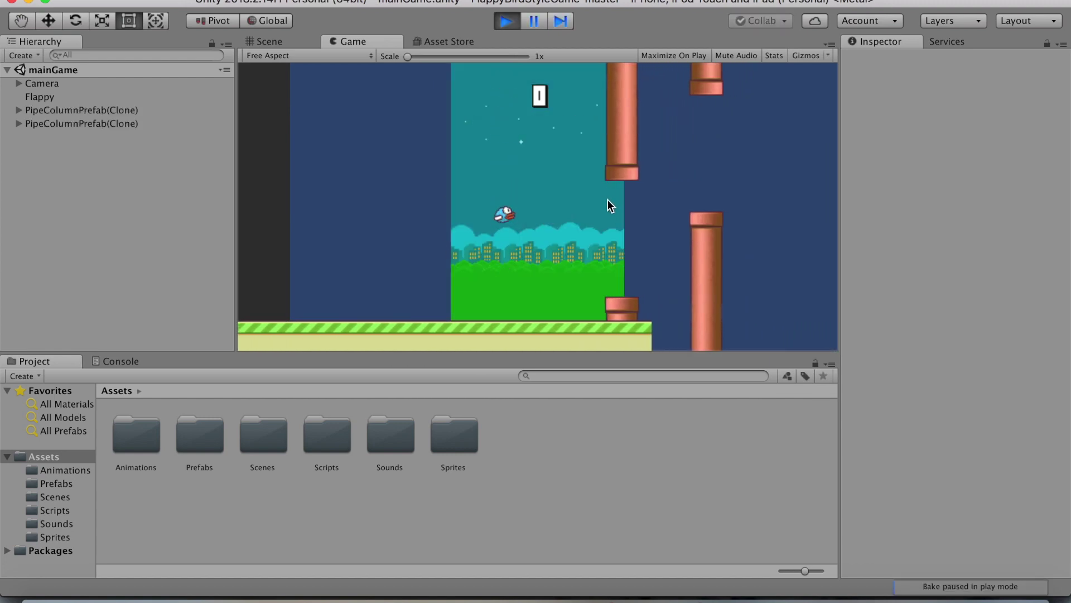
{"action": "left_click", "coordinate": [607, 199]}
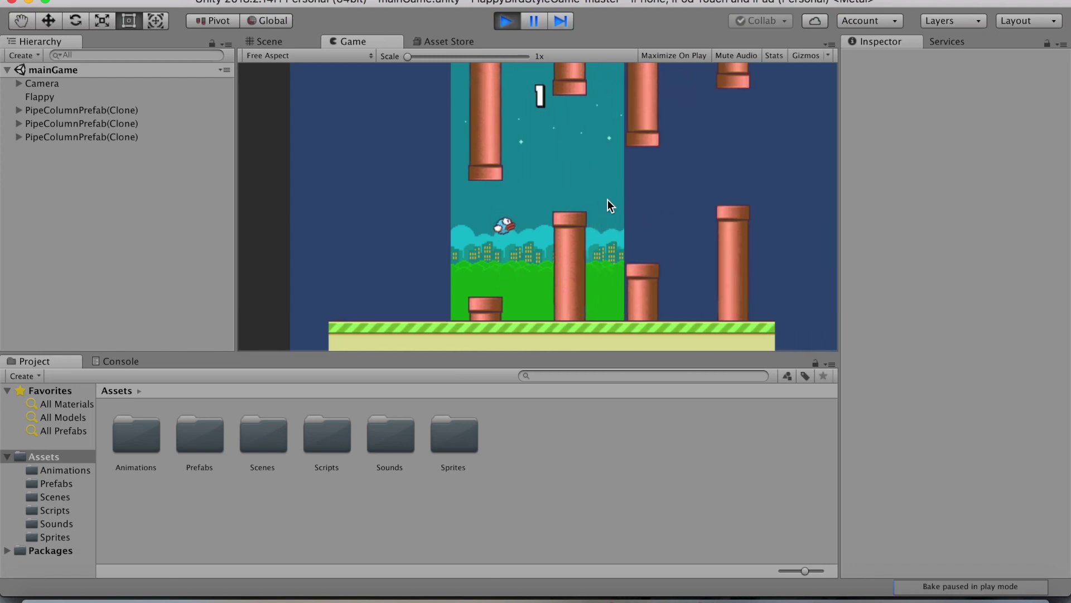
{"action": "left_click", "coordinate": [608, 199]}
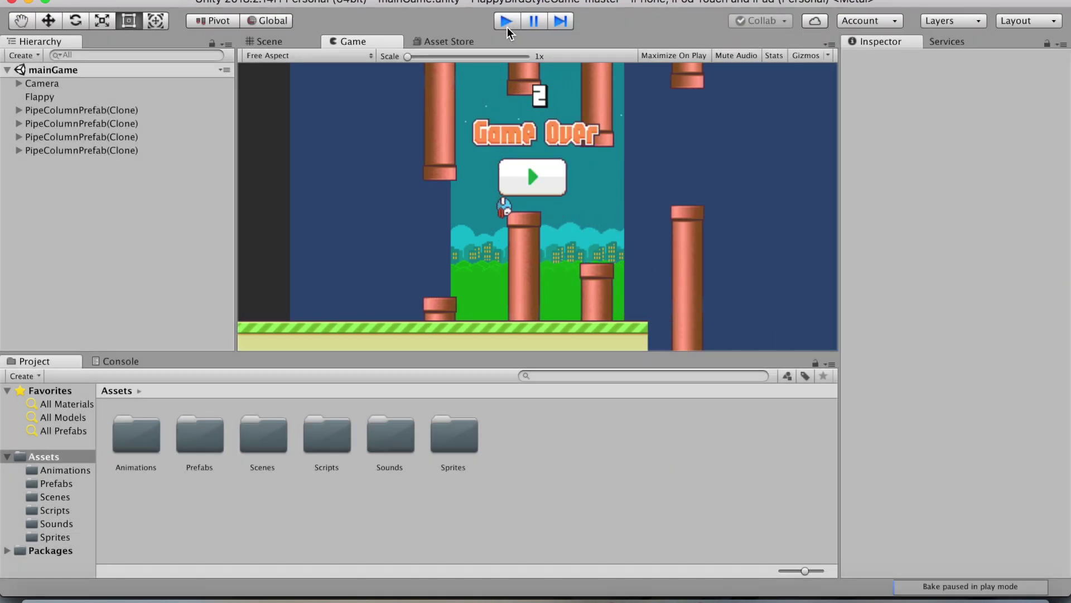
{"action": "left_click", "coordinate": [506, 23]}
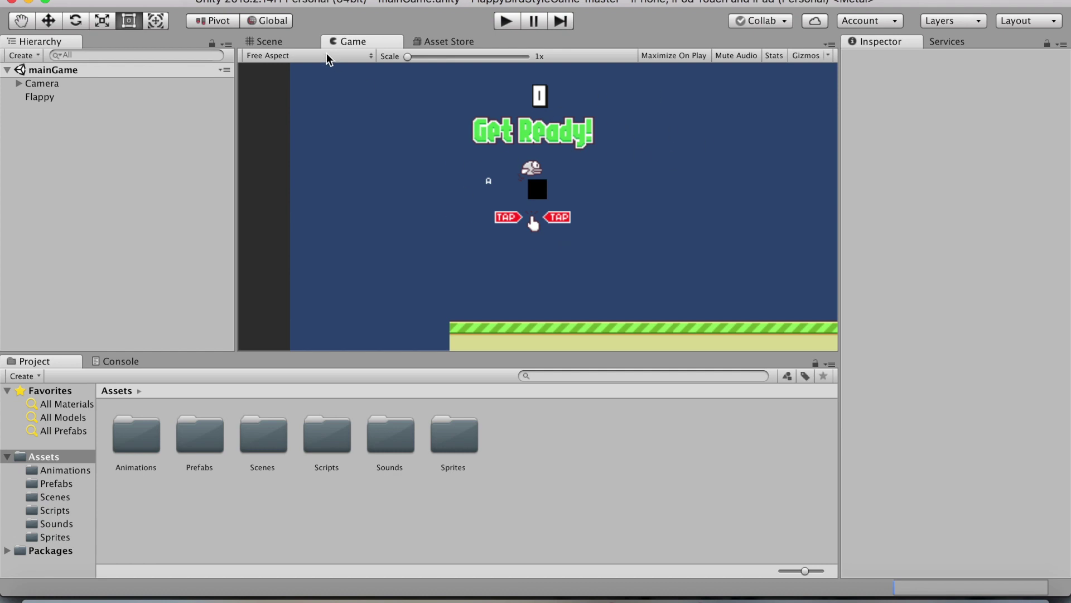
{"action": "left_click", "coordinate": [299, 43]}
Pan and zoom the Flappy Bird scene, then open the File menu with its build commands.
{"action": "scroll", "coordinate": [611, 129], "scroll_direction": "down", "scroll_amount": 2}
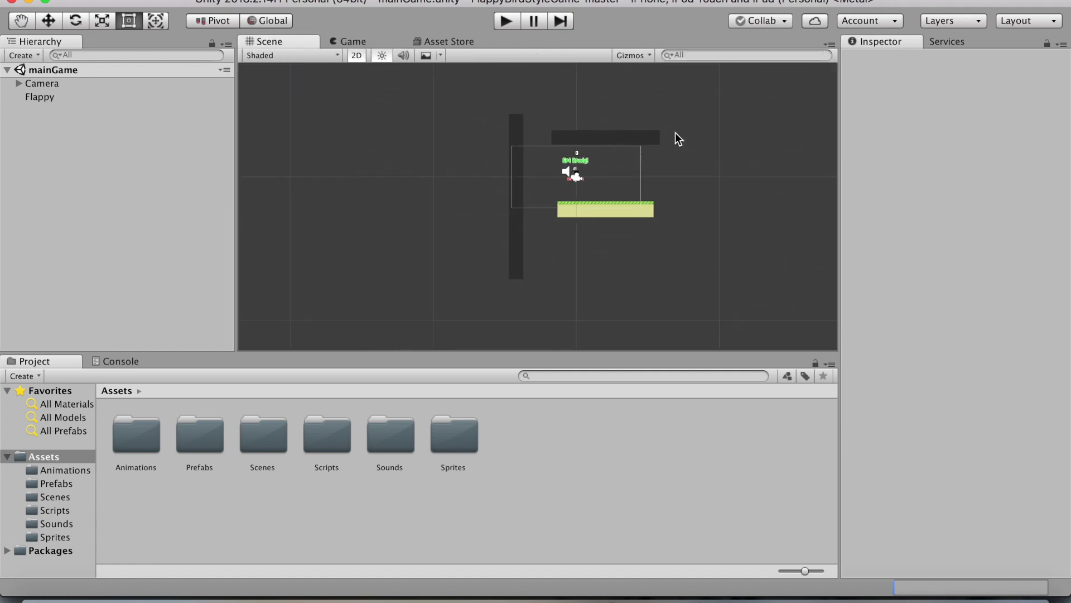
{"action": "middle_click_drag", "start_coordinate": [724, 146], "coordinate": [519, 146]}
{"action": "scroll", "coordinate": [440, 192], "scroll_direction": "up", "scroll_amount": 2}
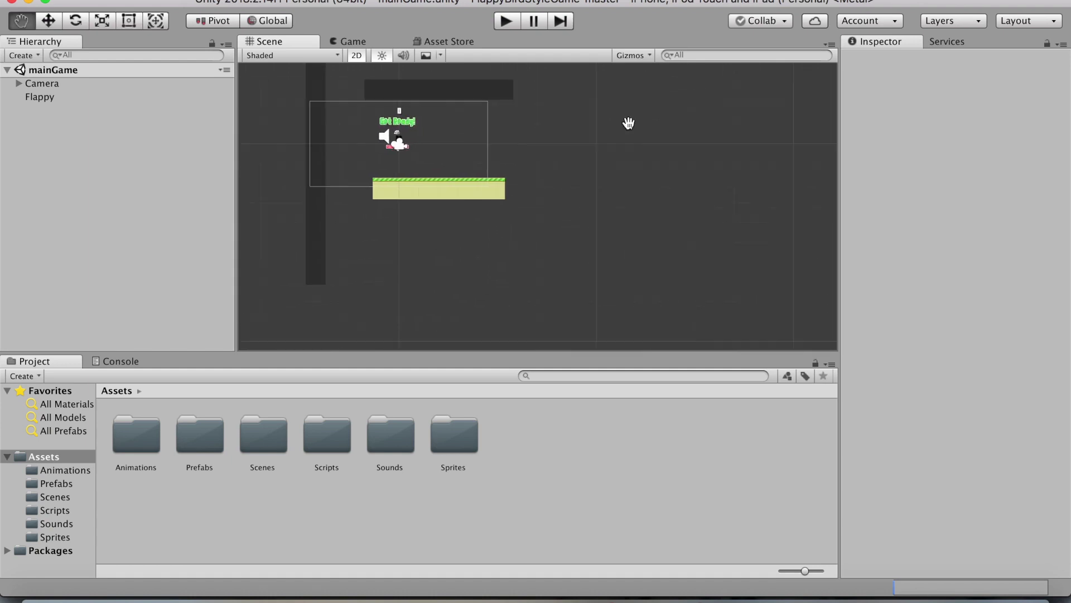
{"action": "middle_click_drag", "start_coordinate": [627, 124], "coordinate": [494, 216]}
{"action": "scroll", "coordinate": [664, 188], "scroll_direction": "up", "scroll_amount": 3}
{"action": "scroll", "coordinate": [553, 197], "scroll_direction": "down", "scroll_amount": 2}
{"action": "scroll", "coordinate": [554, 197], "scroll_direction": "down", "scroll_amount": 2}
{"action": "scroll", "coordinate": [494, 216], "scroll_direction": "up", "scroll_amount": 1}
{"action": "scroll", "coordinate": [494, 216], "scroll_direction": "up", "scroll_amount": 1}
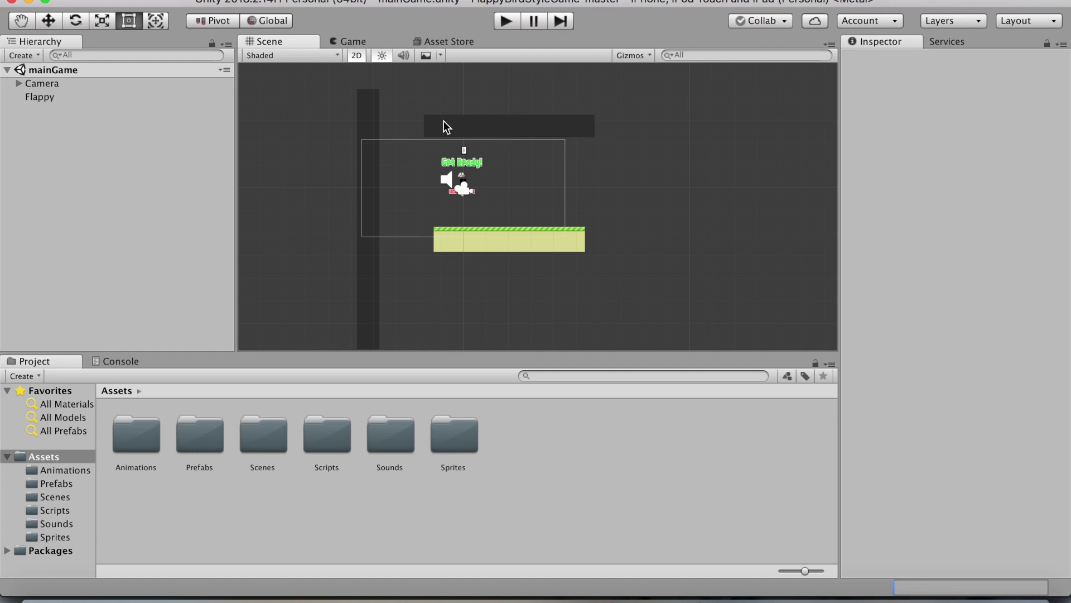
{"action": "scroll", "coordinate": [428, 121], "scroll_direction": "up", "scroll_amount": 4}
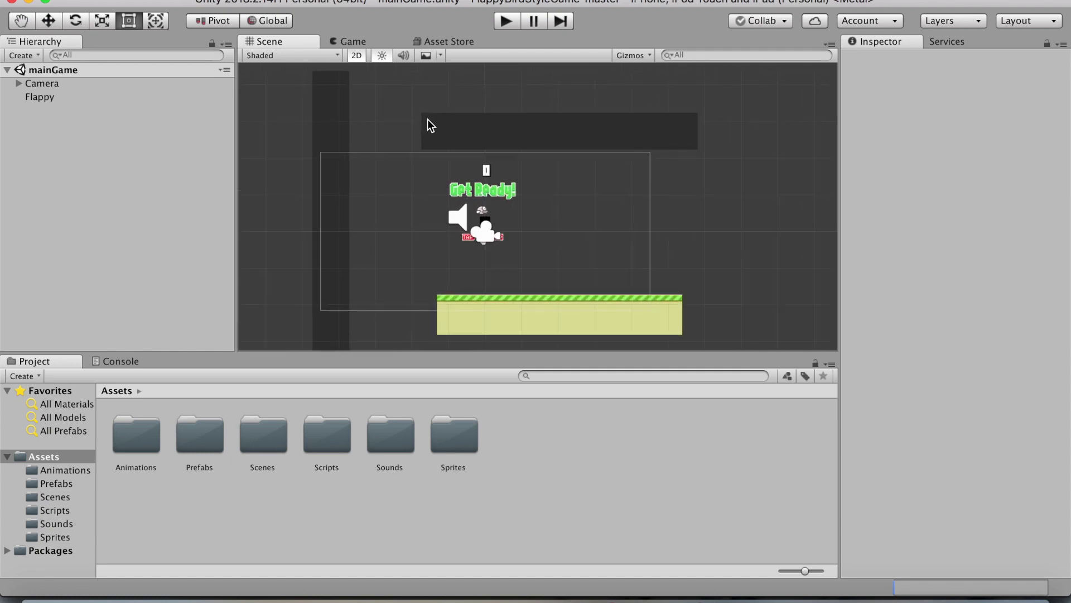
{"action": "scroll", "coordinate": [501, 119], "scroll_direction": "down", "scroll_amount": 3}
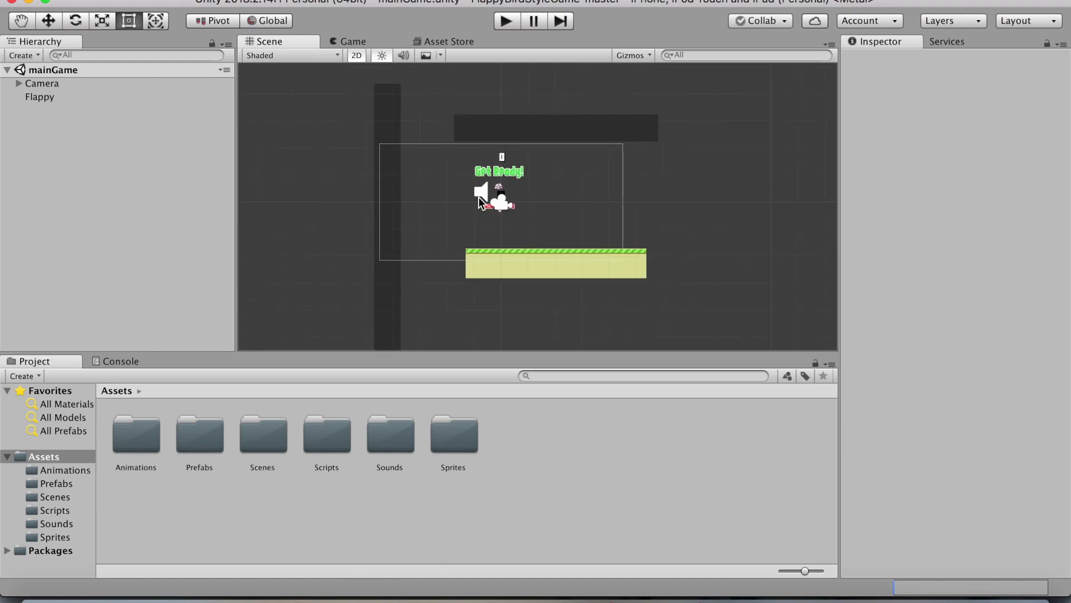
{"action": "left_click", "coordinate": [104, 3]}
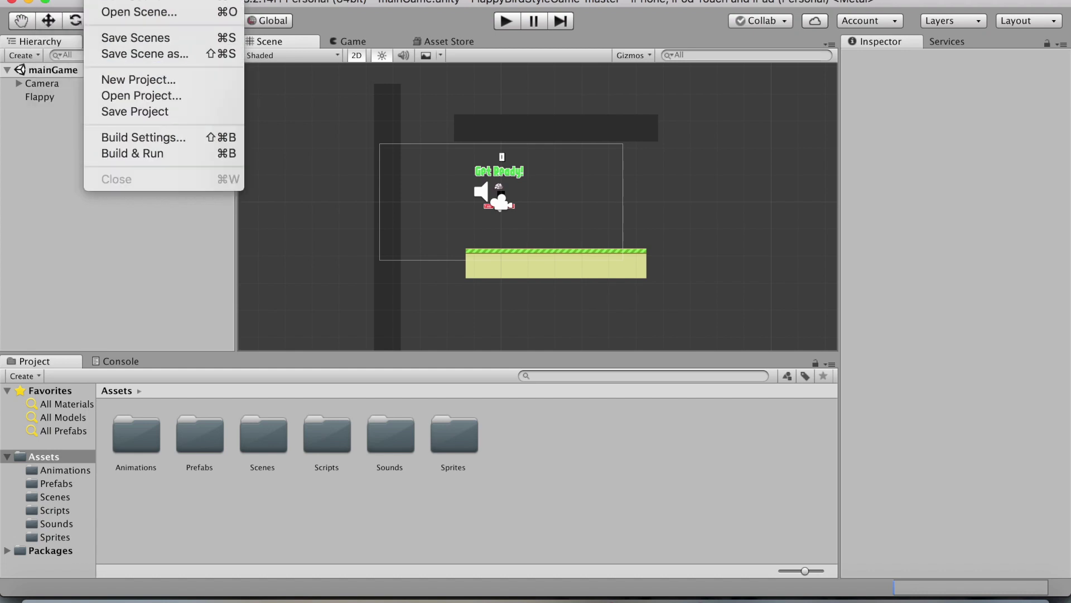
{"action": "left_click", "coordinate": [152, 136]}
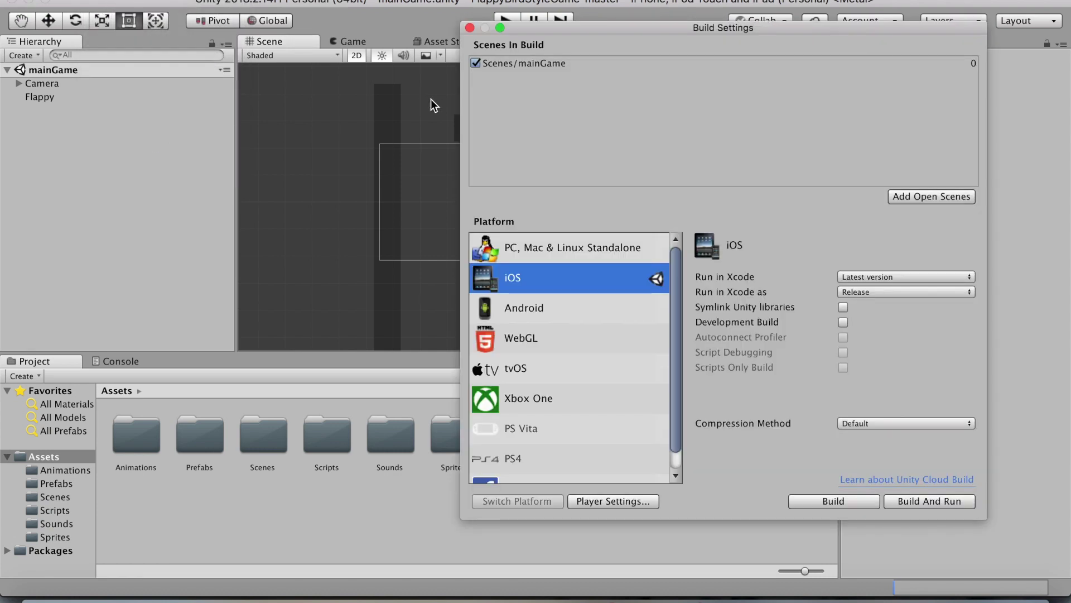
{"action": "scroll", "coordinate": [646, 304], "scroll_direction": "down", "scroll_amount": 1}
{"action": "scroll", "coordinate": [643, 304], "scroll_direction": "up", "scroll_amount": 1}
{"action": "left_click", "coordinate": [580, 252]}
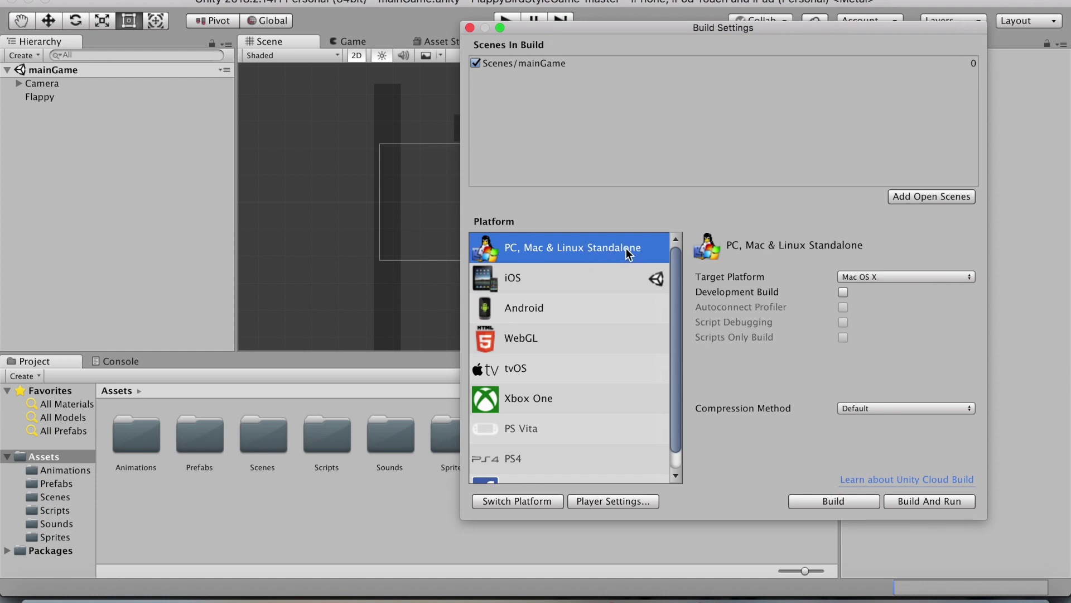
{"action": "left_click", "coordinate": [615, 277]}
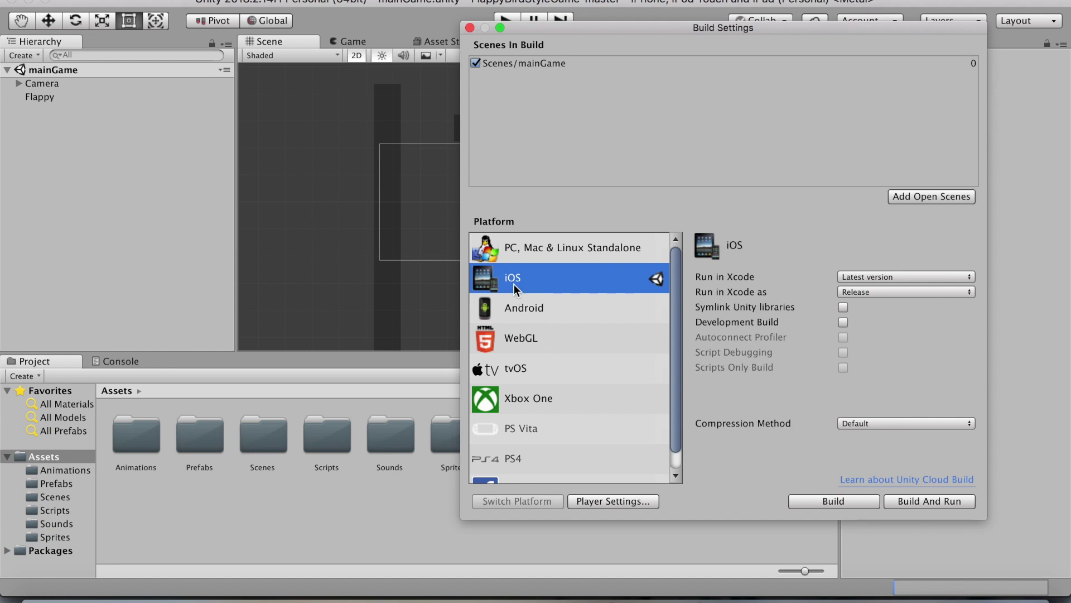
{"action": "left_click", "coordinate": [539, 251]}
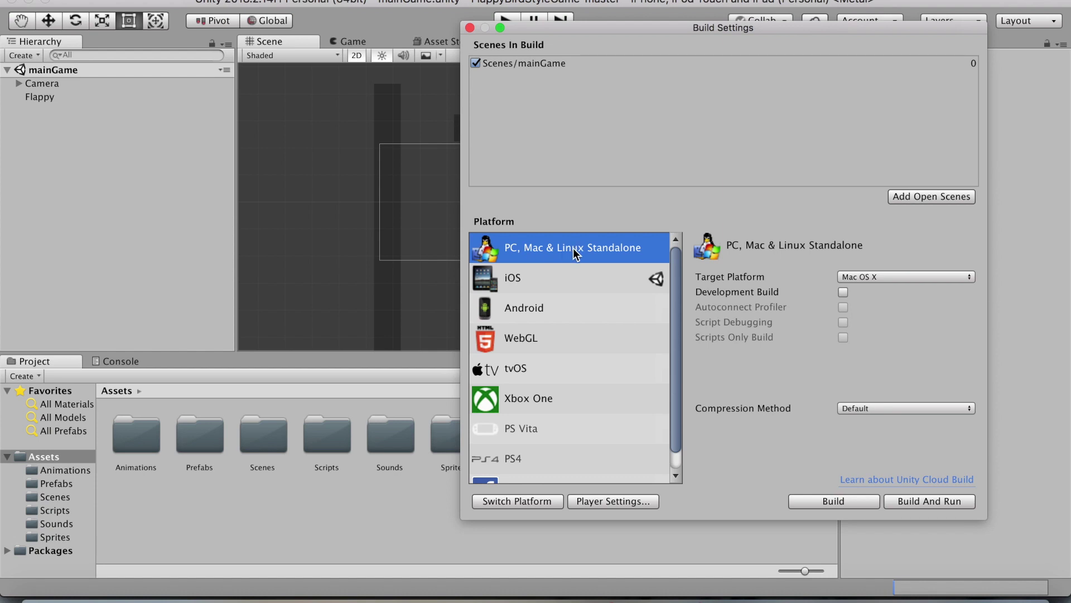
{"action": "left_click", "coordinate": [535, 500]}
{"action": "left_click", "coordinate": [569, 280]}
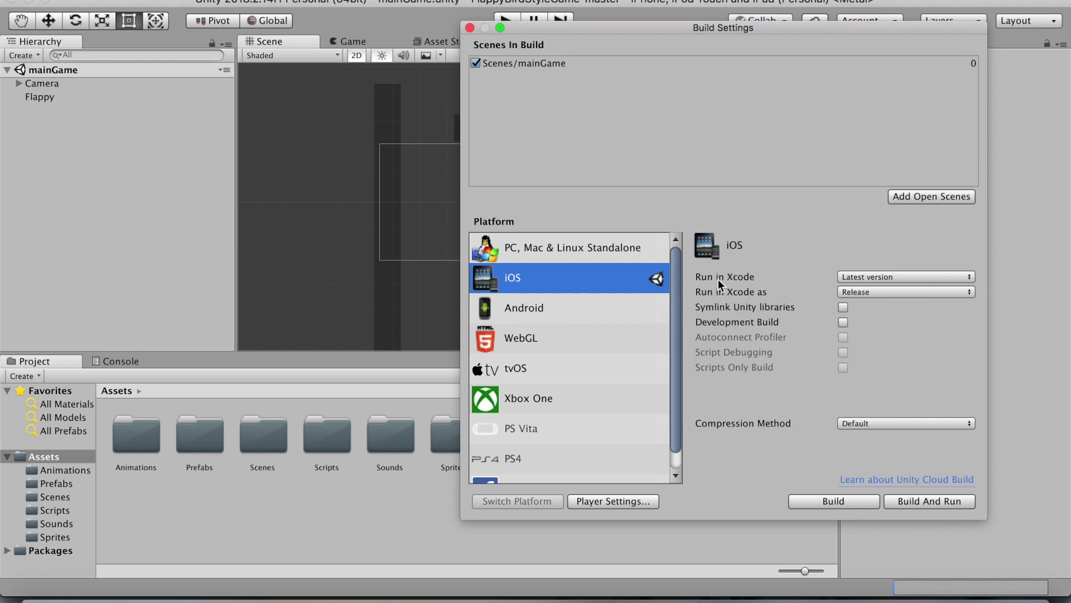
{"action": "left_click", "coordinate": [853, 277]}
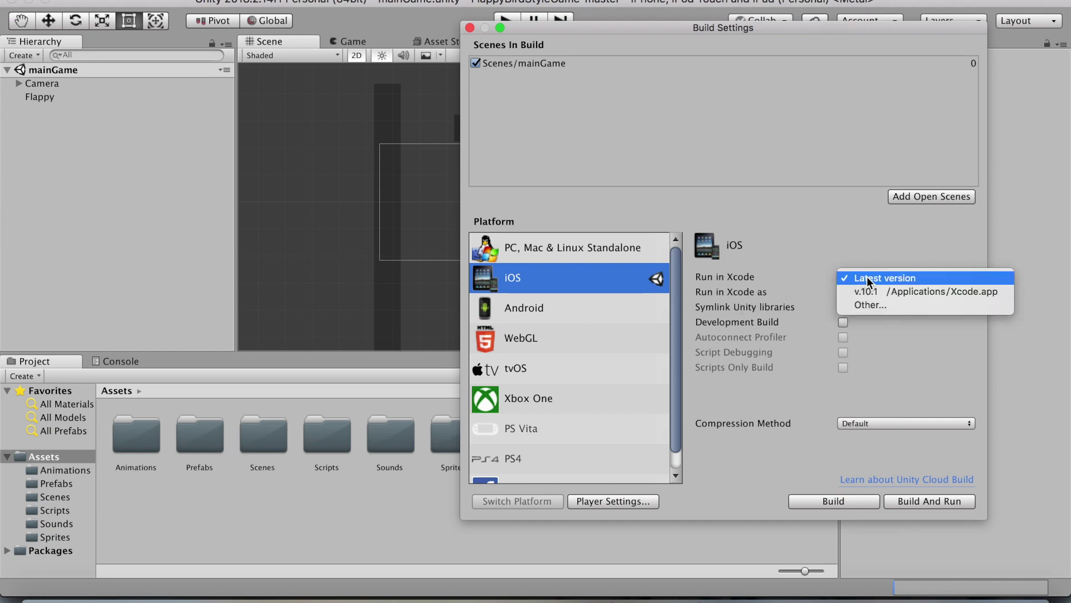
{"action": "left_click", "coordinate": [895, 279]}
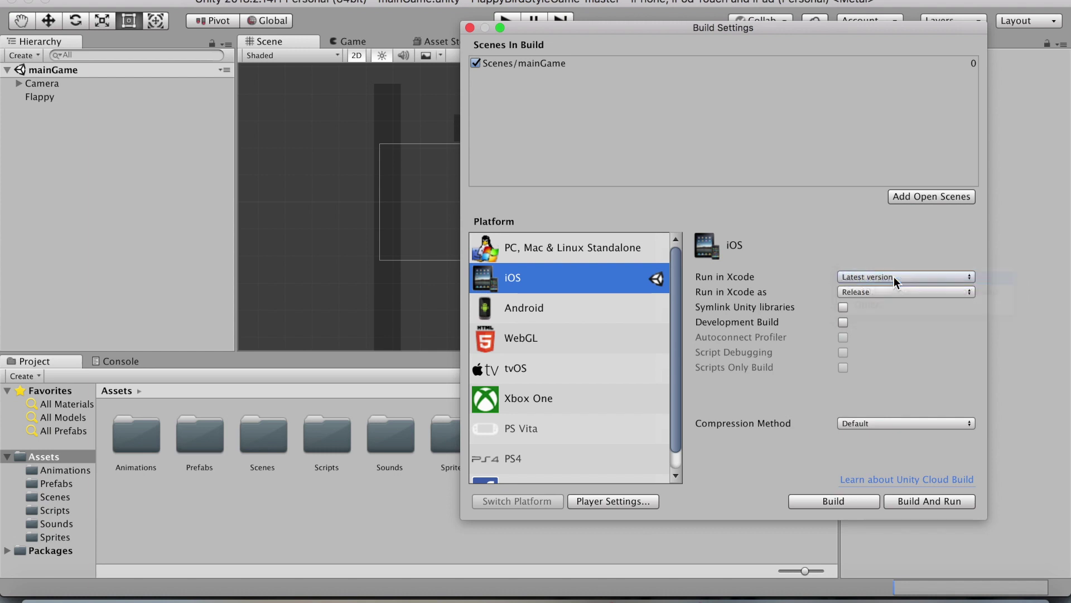
{"action": "left_click_drag", "start_coordinate": [757, 42], "coordinate": [636, 60]}
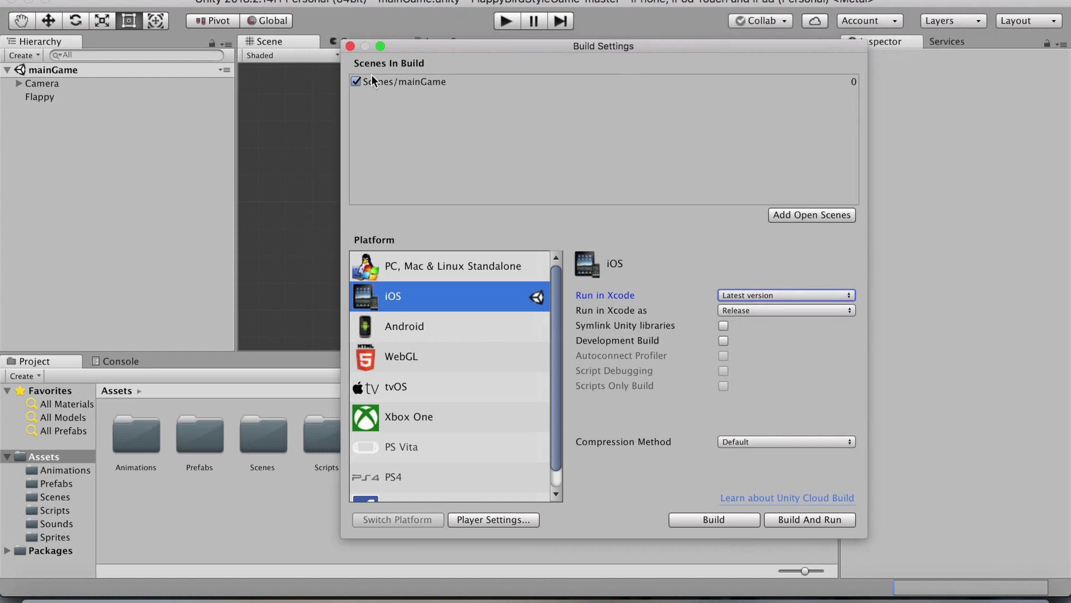
Close Build Settings and open Edit > Project Settings > Player to show the iOS Player Settings.
{"action": "left_click", "coordinate": [350, 46]}
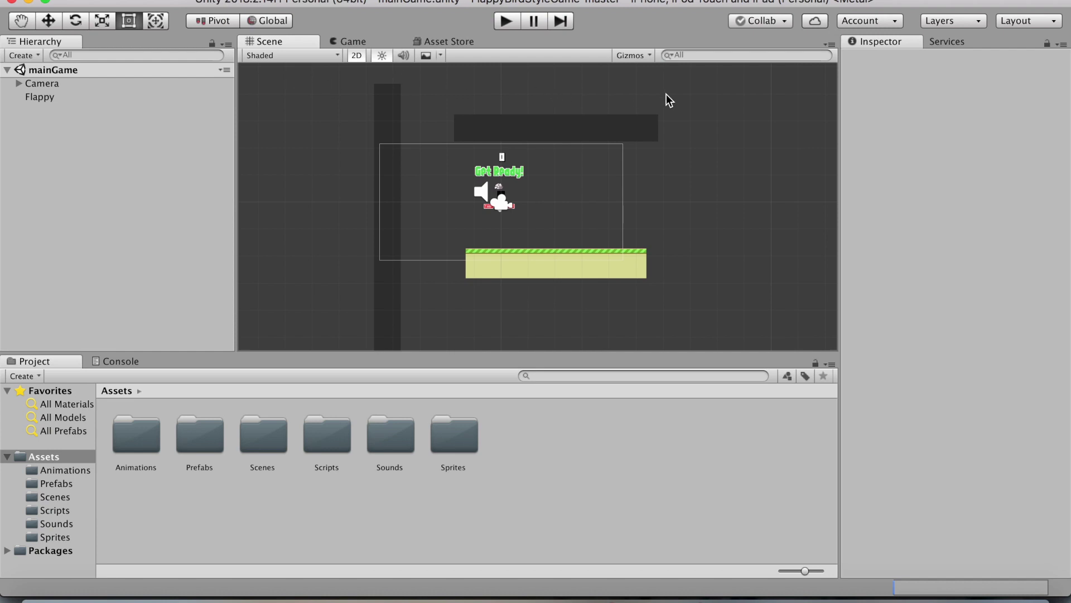
{"action": "scroll", "coordinate": [716, 268], "scroll_direction": "up", "scroll_amount": 2}
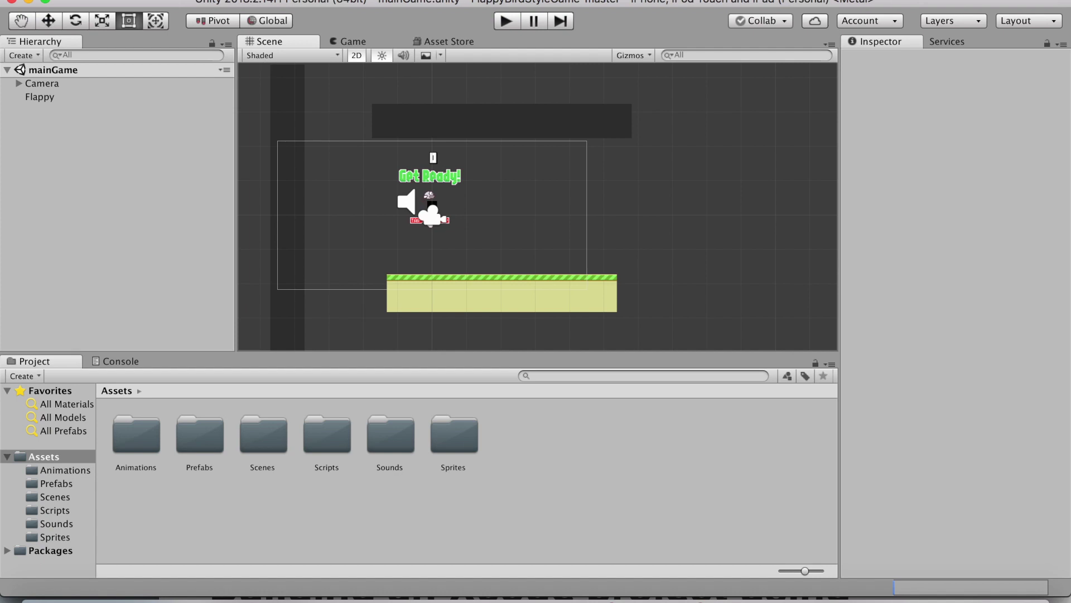
{"action": "left_click", "coordinate": [137, 1]}
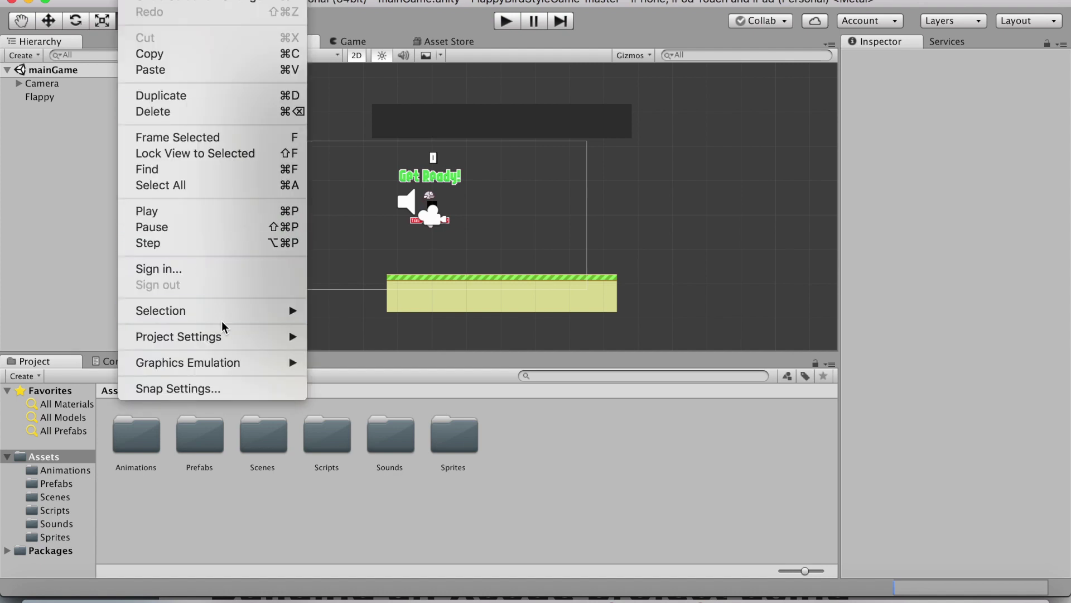
{"action": "mouse_move", "coordinate": [227, 342]}
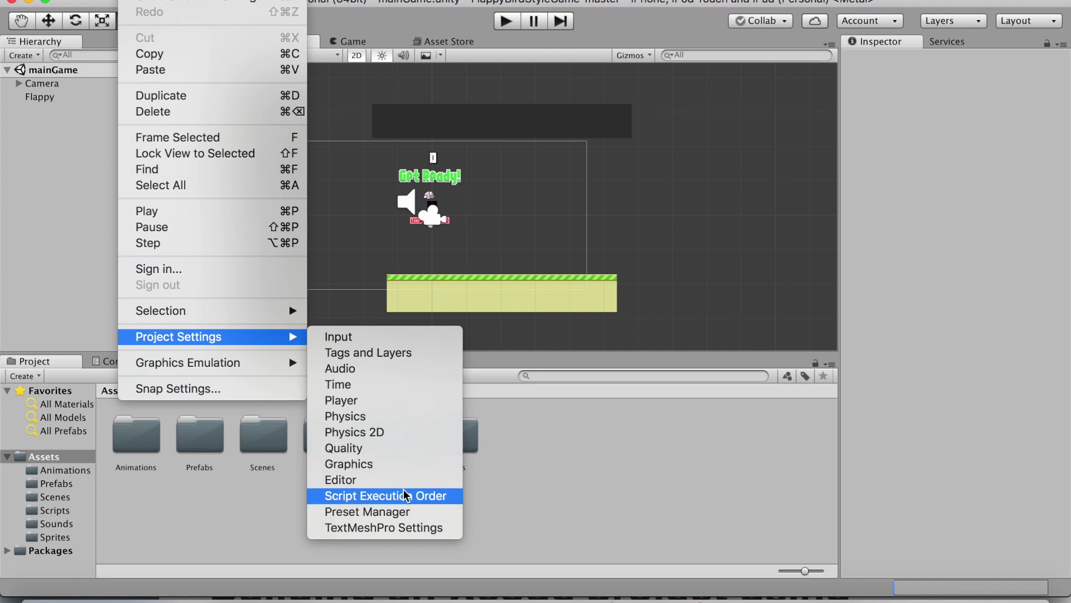
{"action": "left_click", "coordinate": [399, 400]}
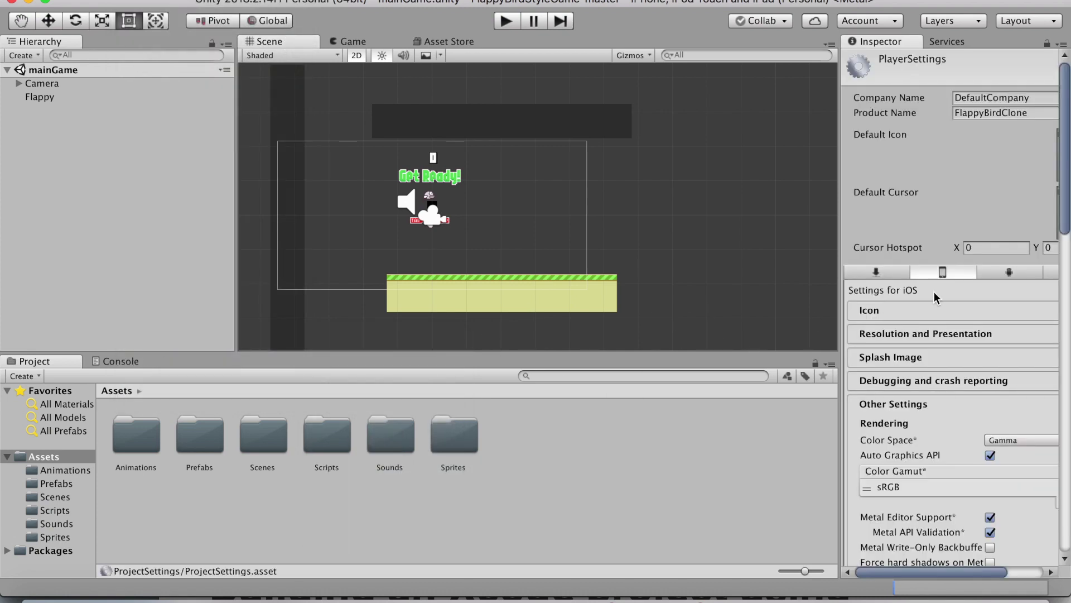
{"action": "scroll", "coordinate": [939, 291], "scroll_direction": "down", "scroll_amount": 2}
{"action": "scroll", "coordinate": [939, 292], "scroll_direction": "up", "scroll_amount": 2}
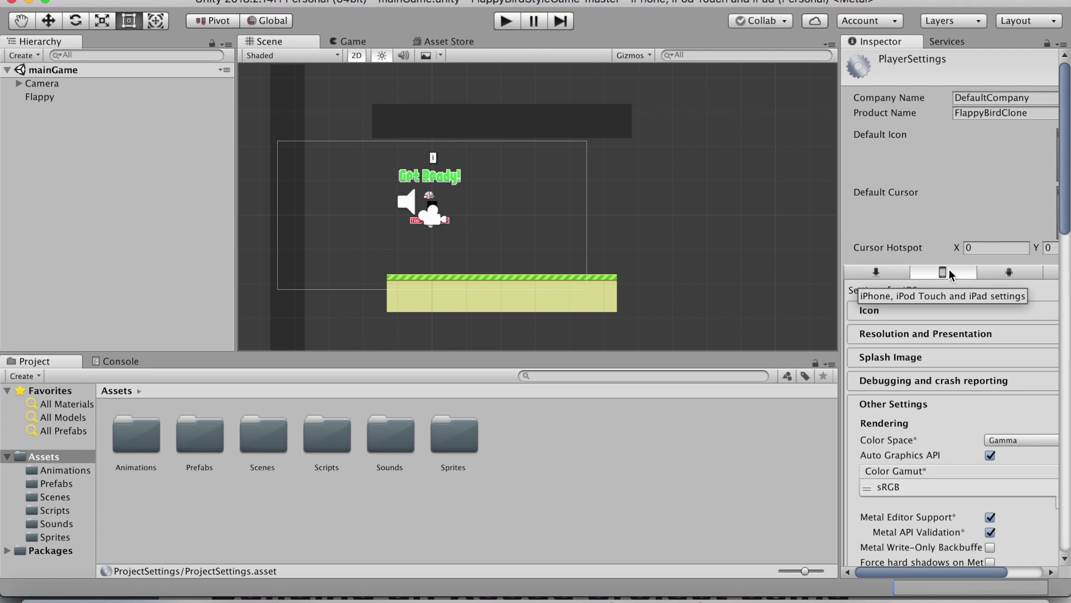
{"action": "scroll", "coordinate": [950, 273], "scroll_direction": "down", "scroll_amount": 15}
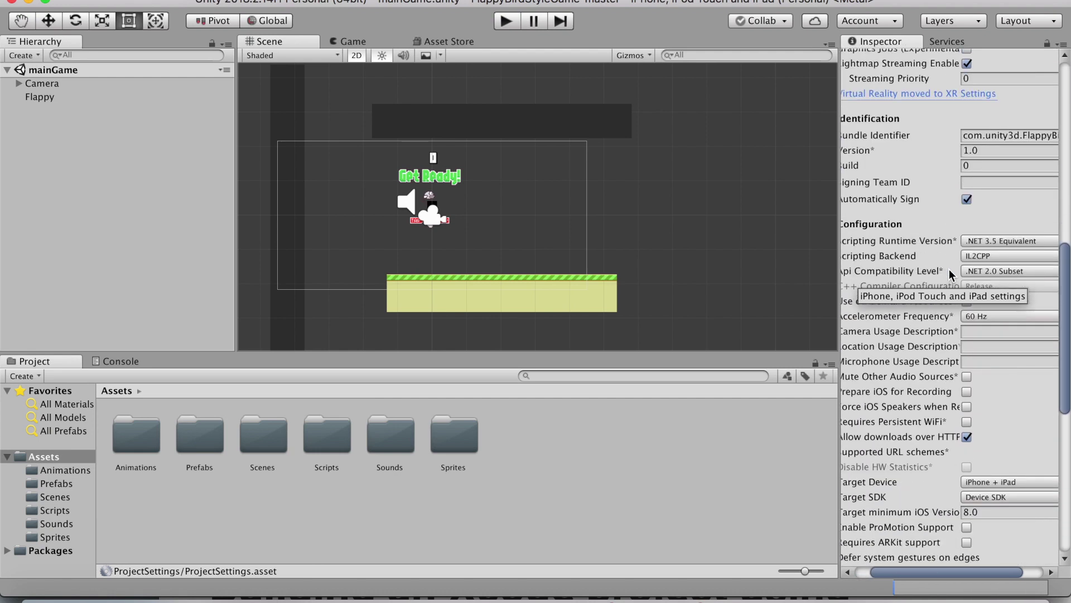
Check that the Bundle Identifier under Identification reads com.unity3d.FlappyBirdGame.
{"action": "scroll", "coordinate": [950, 273], "scroll_direction": "up", "scroll_amount": 5}
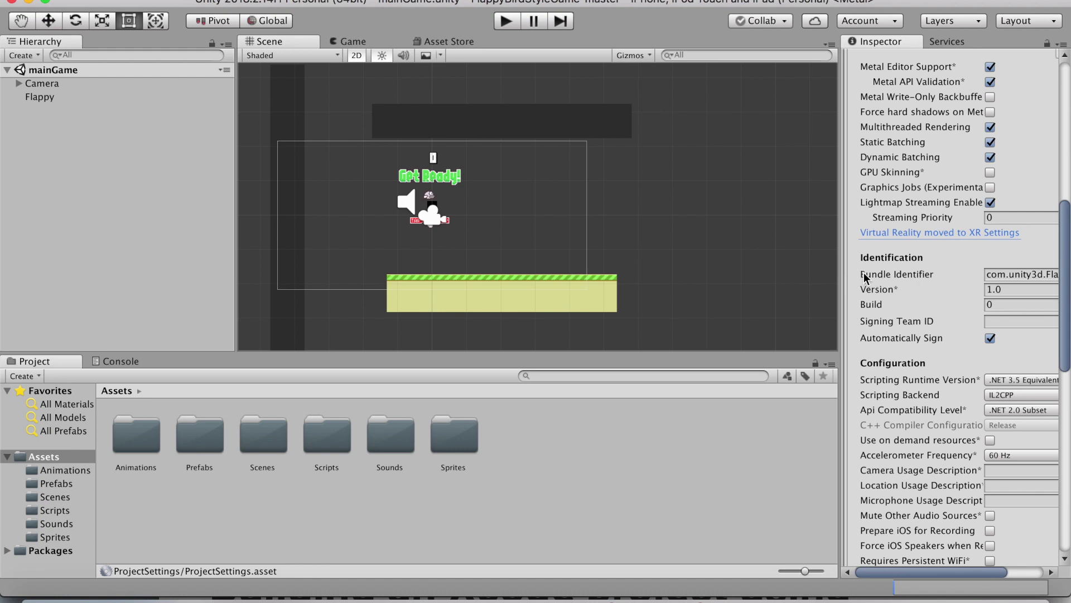
{"action": "scroll", "coordinate": [965, 279], "scroll_direction": "right", "scroll_amount": 3}
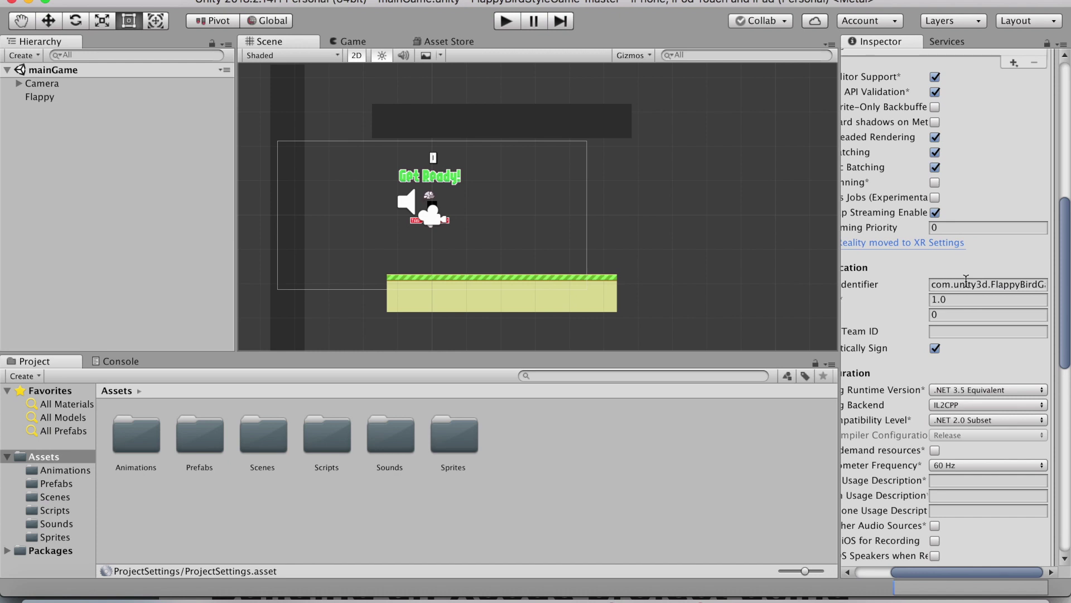
{"action": "left_click", "coordinate": [966, 284]}
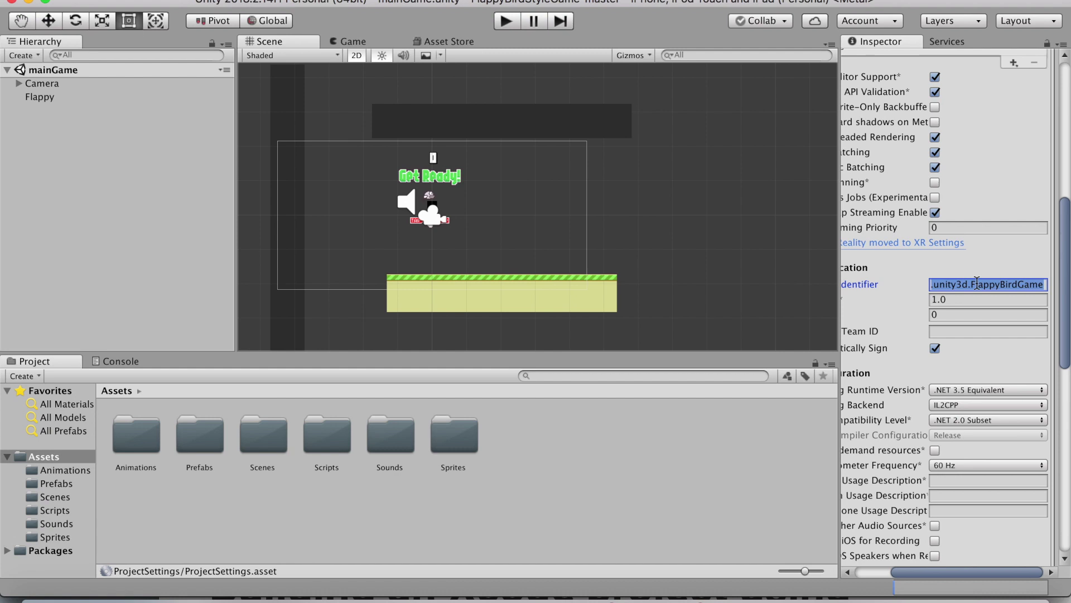
{"action": "scroll", "coordinate": [977, 283], "scroll_direction": "left", "scroll_amount": 3}
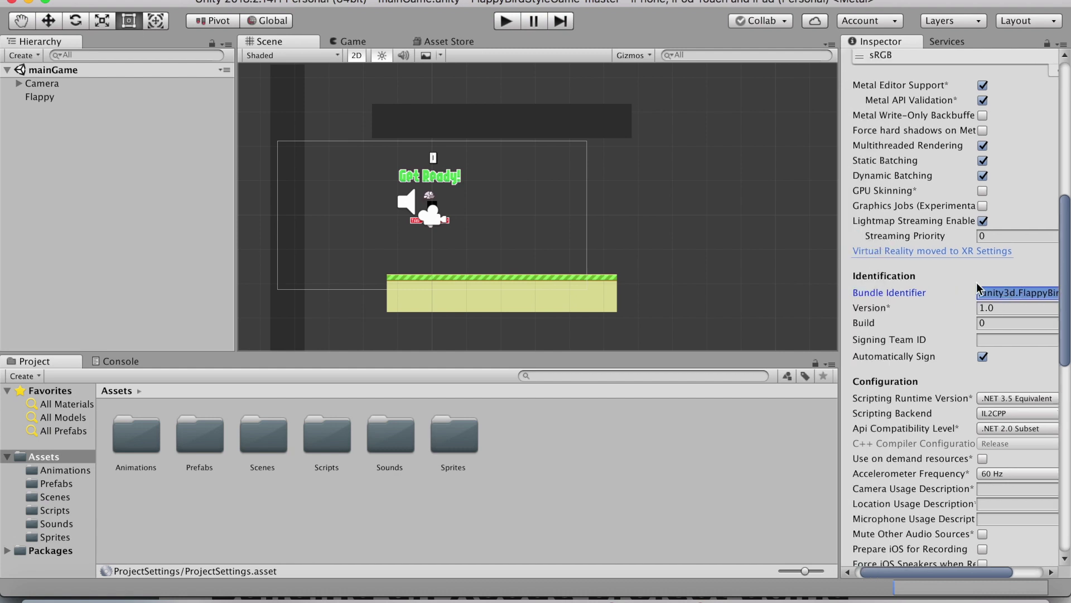
{"action": "scroll", "coordinate": [977, 283], "scroll_direction": "right", "scroll_amount": 3}
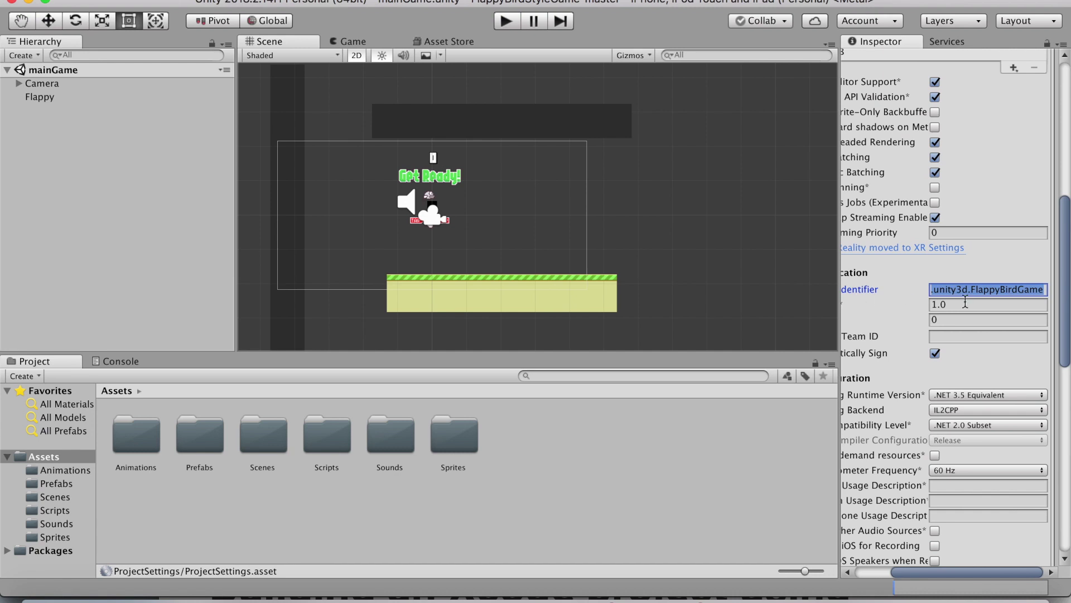
{"action": "scroll", "coordinate": [965, 301], "scroll_direction": "left", "scroll_amount": 3}
{"action": "scroll", "coordinate": [948, 303], "scroll_direction": "up", "scroll_amount": 1}
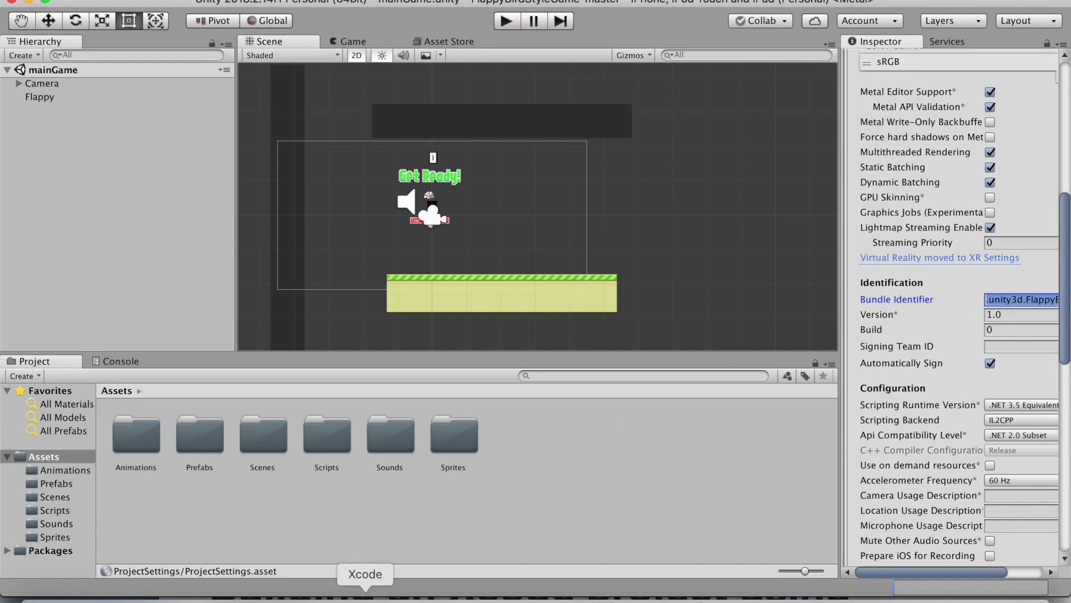
{"action": "scroll", "coordinate": [966, 303], "scroll_direction": "right", "scroll_amount": 3}
{"action": "scroll", "coordinate": [966, 297], "scroll_direction": "left", "scroll_amount": 3}
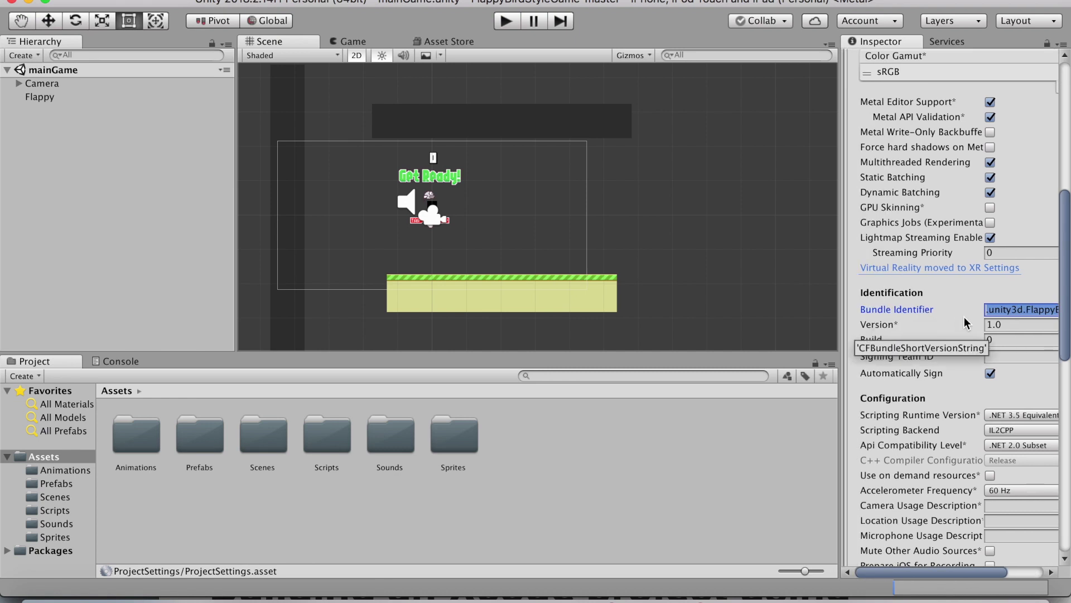
{"action": "scroll", "coordinate": [915, 306], "scroll_direction": "right", "scroll_amount": 3}
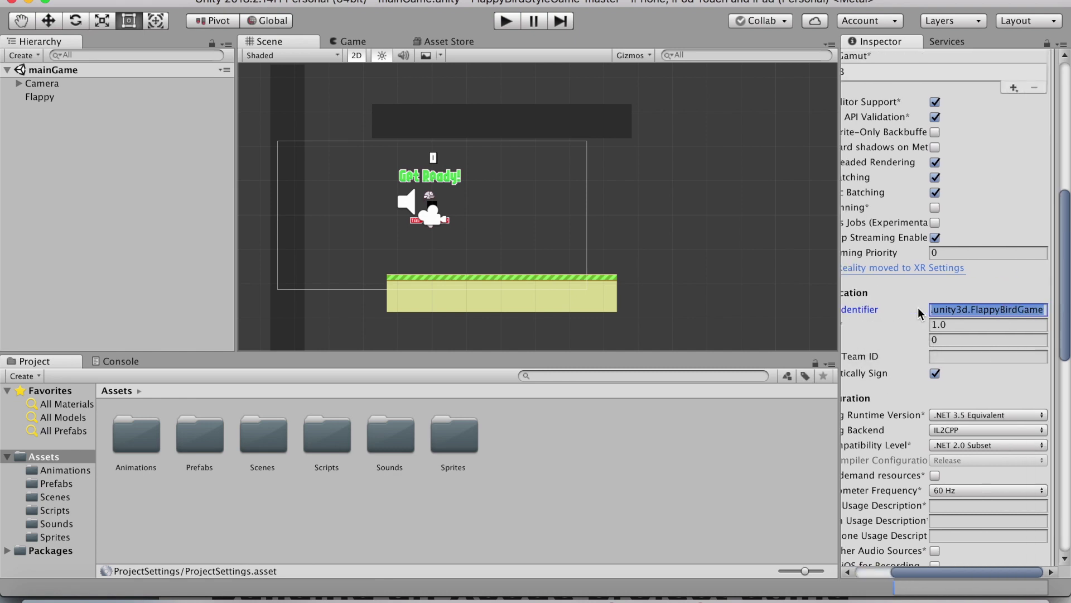
Dismiss the Edit menu and deselect ProjectSettings so the Inspector is empty.
{"action": "left_click", "coordinate": [134, 0]}
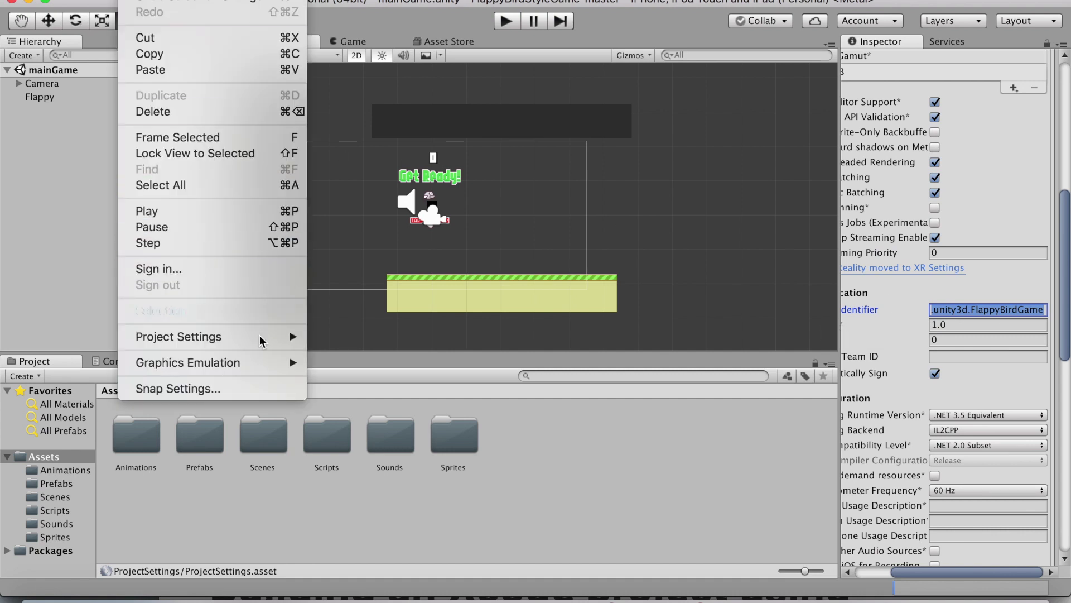
{"action": "mouse_move", "coordinate": [253, 338]}
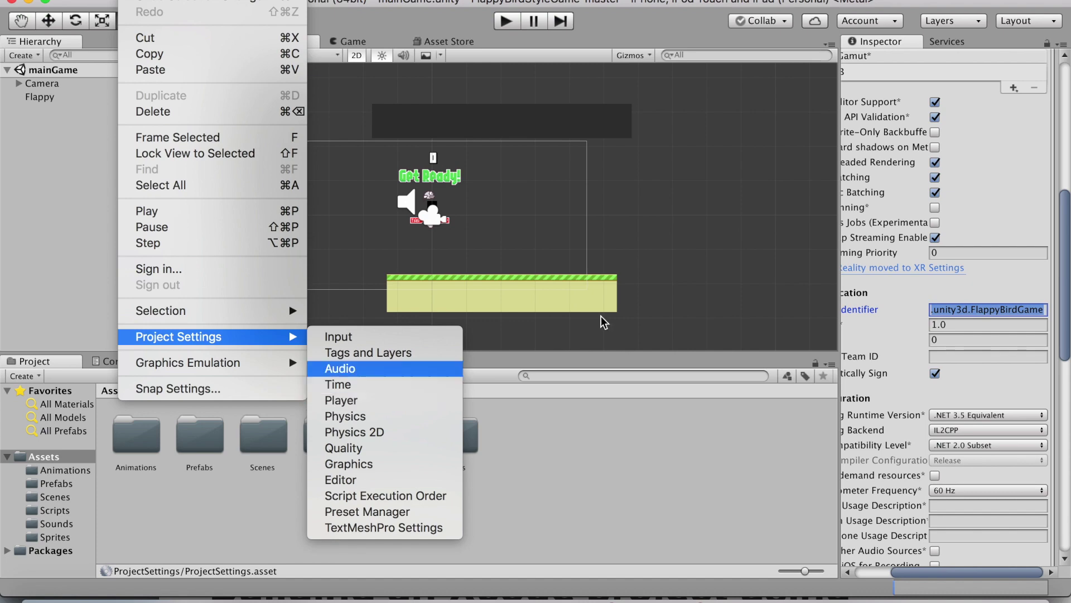
{"action": "left_click", "coordinate": [809, 300]}
{"action": "scroll", "coordinate": [949, 320], "scroll_direction": "left", "scroll_amount": 5}
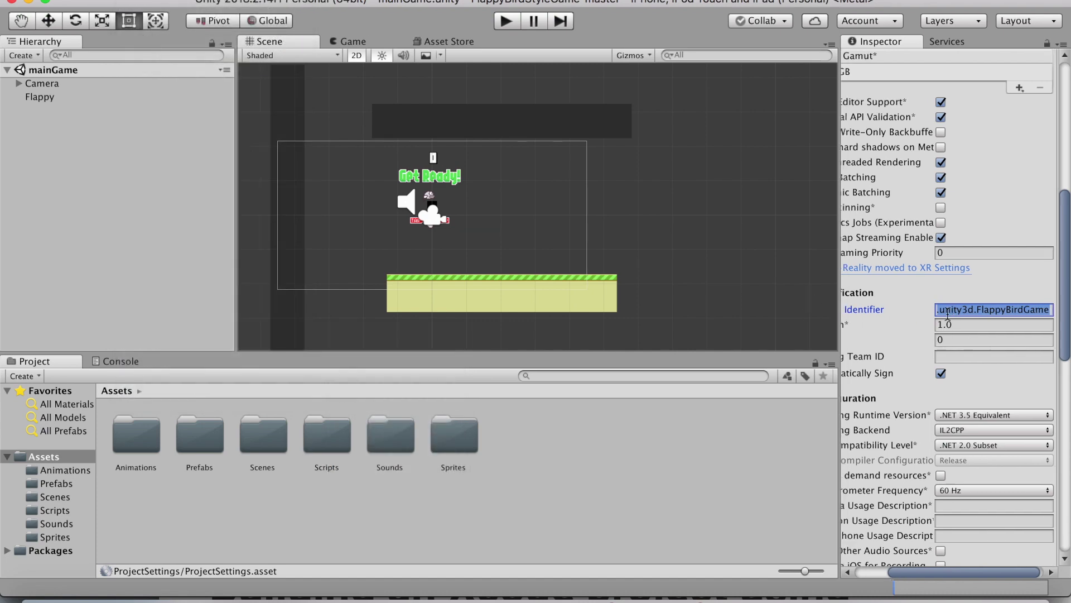
{"action": "scroll", "coordinate": [907, 340], "scroll_direction": "right", "scroll_amount": 2}
{"action": "scroll", "coordinate": [907, 339], "scroll_direction": "left", "scroll_amount": 2}
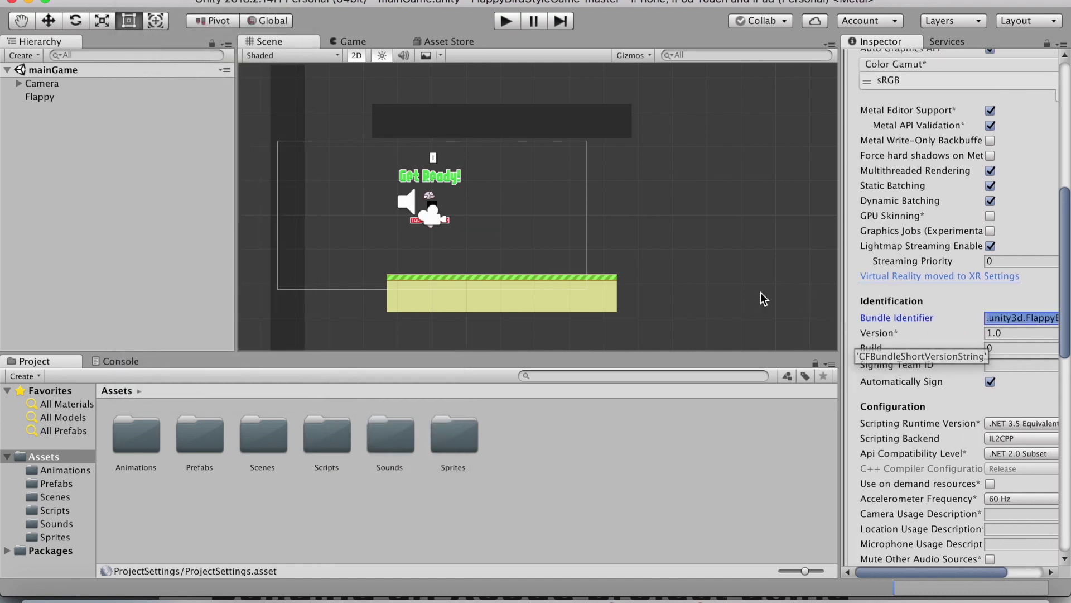
{"action": "left_click", "coordinate": [763, 299]}
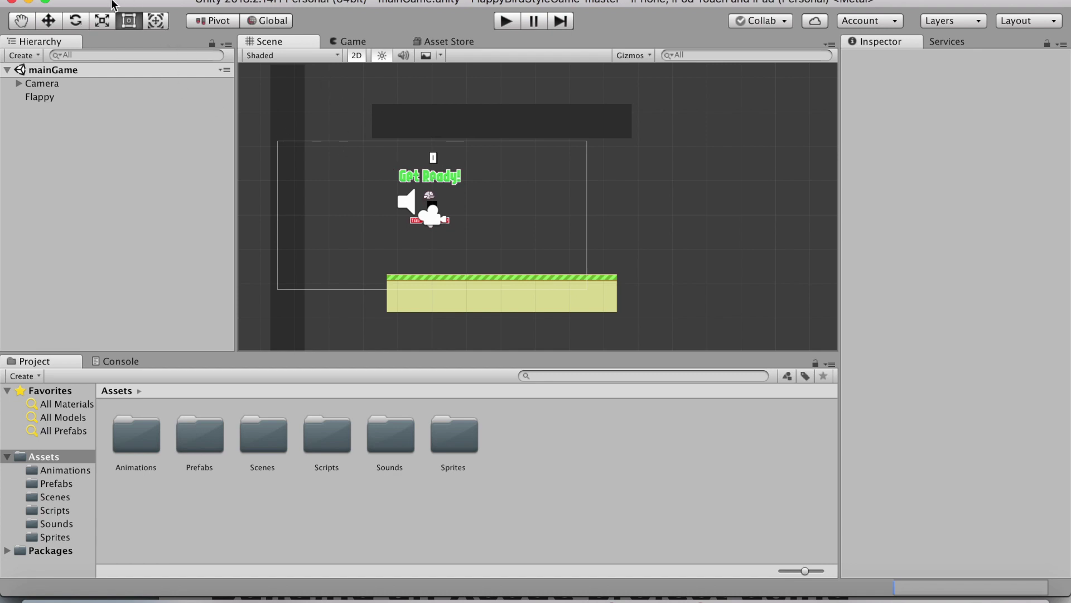
Open File > Build Settings and make sure iOS is the selected build platform.
{"action": "left_click_drag", "start_coordinate": [115, 2], "coordinate": [116, 0]}
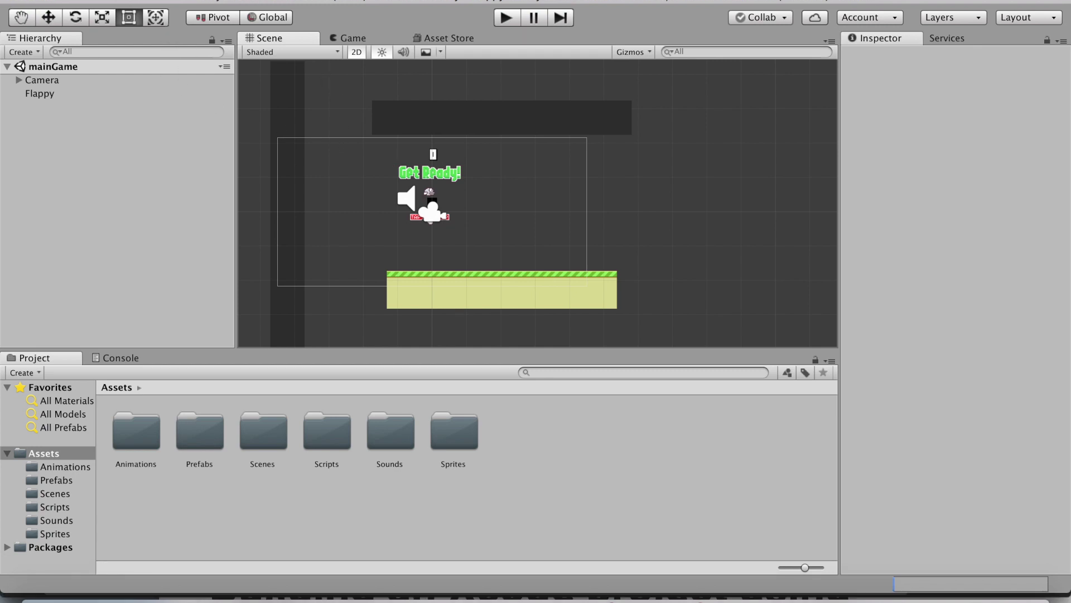
{"action": "left_click", "coordinate": [95, 0]}
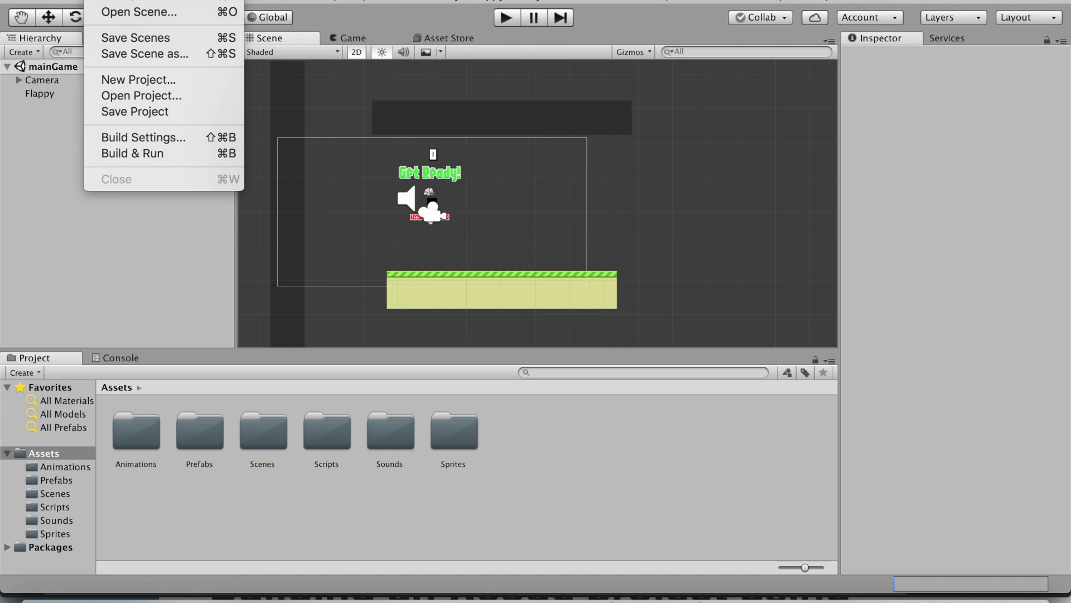
{"action": "left_click", "coordinate": [125, 137]}
{"action": "left_click_drag", "start_coordinate": [473, 41], "coordinate": [408, 12]}
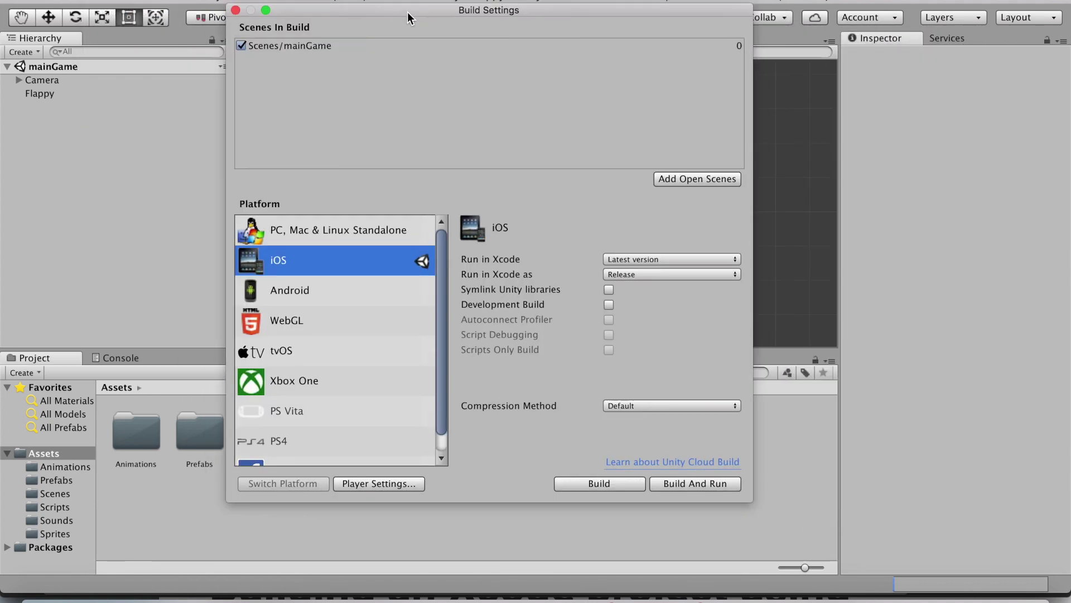
{"action": "left_click", "coordinate": [366, 234]}
{"action": "left_click", "coordinate": [384, 257]}
{"action": "left_click_drag", "start_coordinate": [447, 17], "coordinate": [413, 22]}
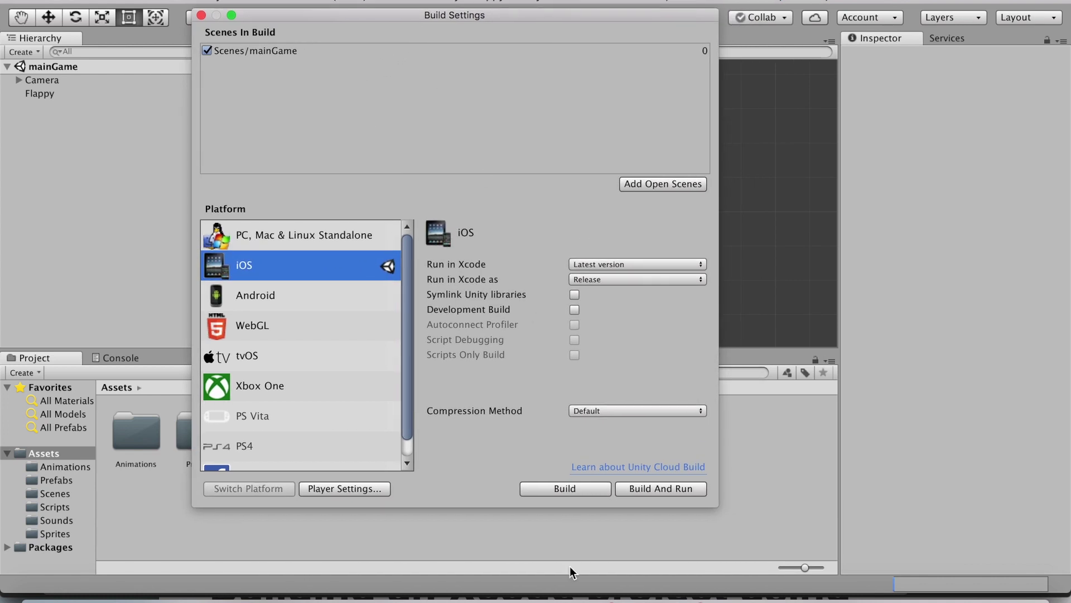
Briefly bring up Xcode, return to Unity's Build Settings, and start the iOS build.
{"action": "left_click", "coordinate": [365, 595]}
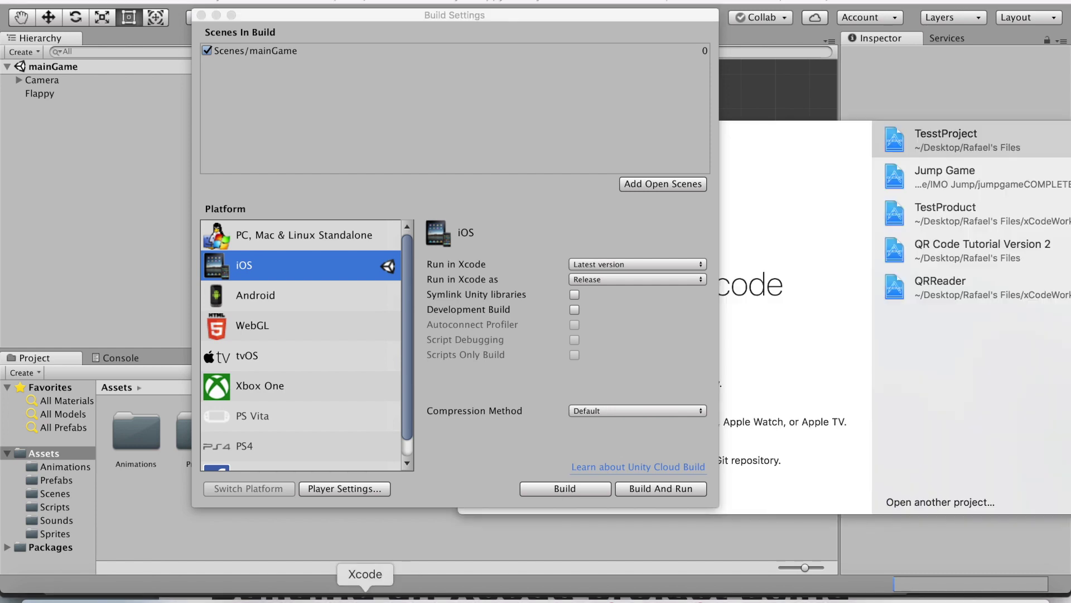
{"action": "left_click_drag", "start_coordinate": [776, 214], "coordinate": [731, 174]}
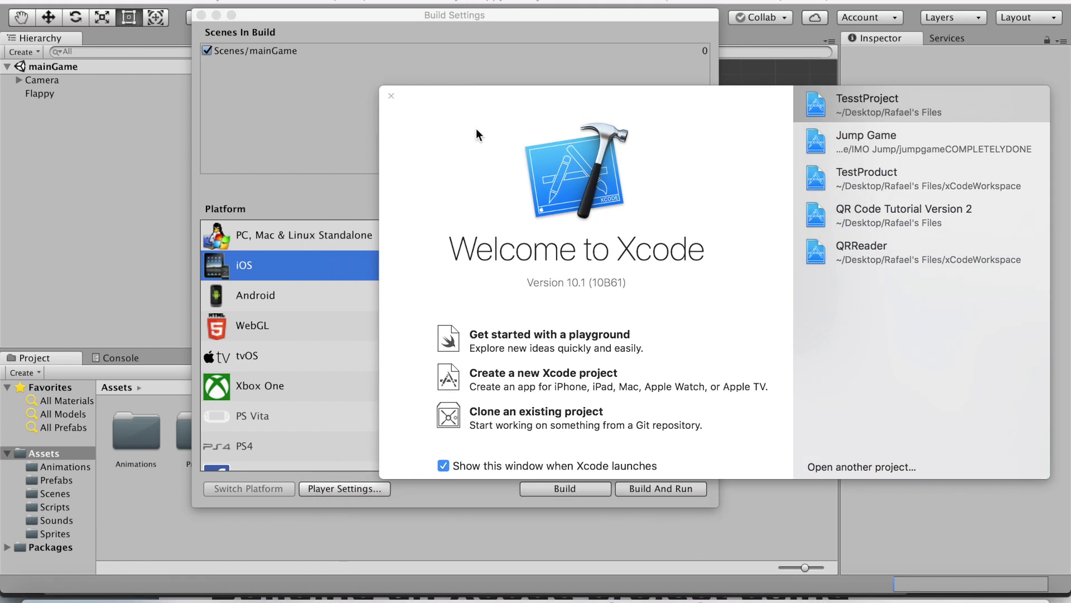
{"action": "left_click_drag", "start_coordinate": [412, 124], "coordinate": [602, 168]}
{"action": "left_click", "coordinate": [601, 112]}
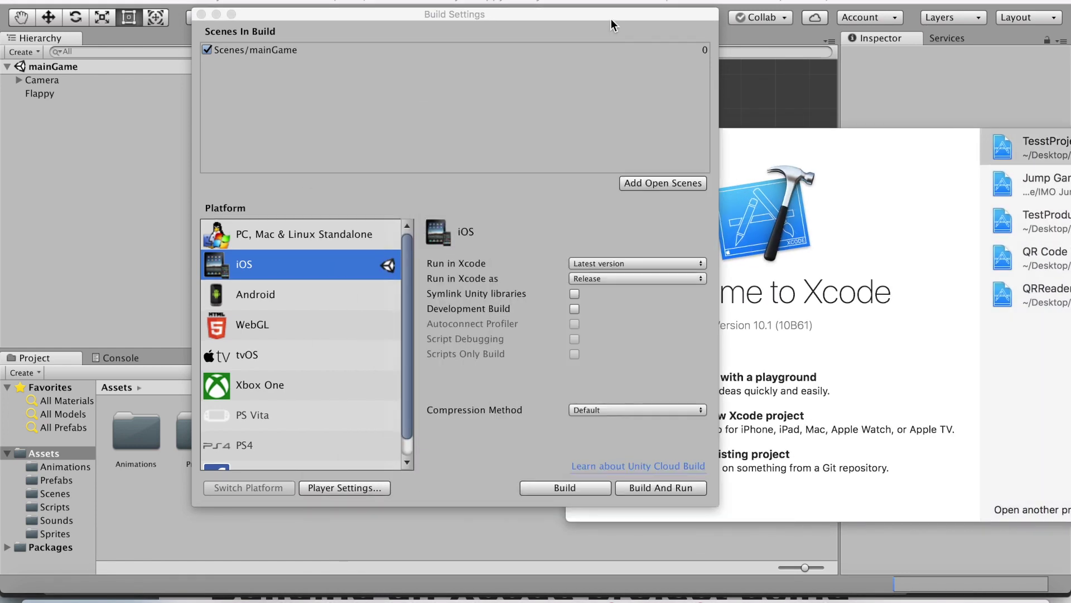
{"action": "left_click", "coordinate": [745, 2]}
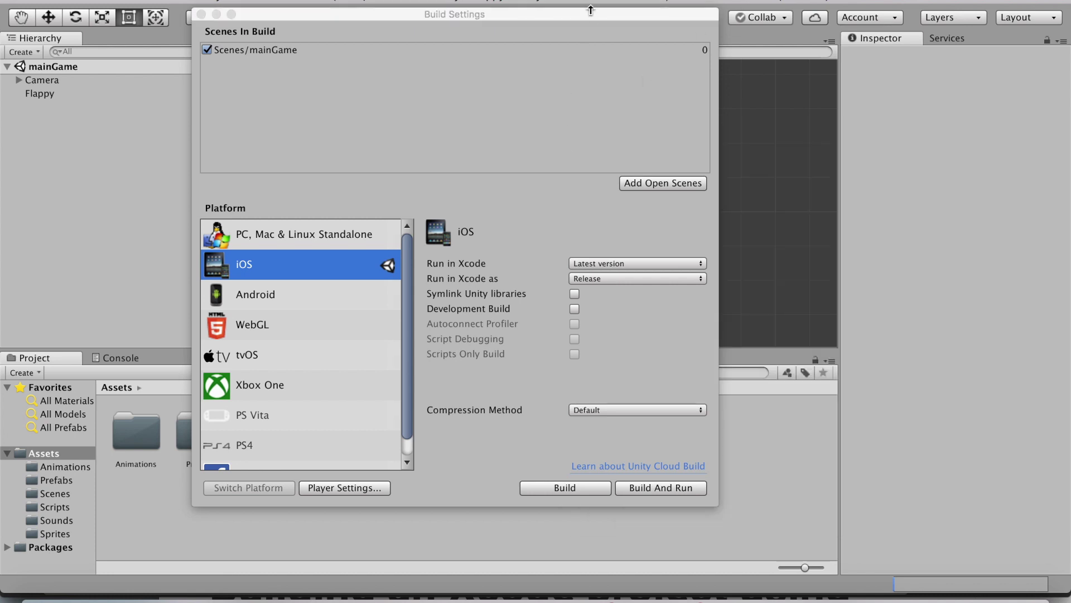
{"action": "left_click_drag", "start_coordinate": [591, 16], "coordinate": [554, 33]}
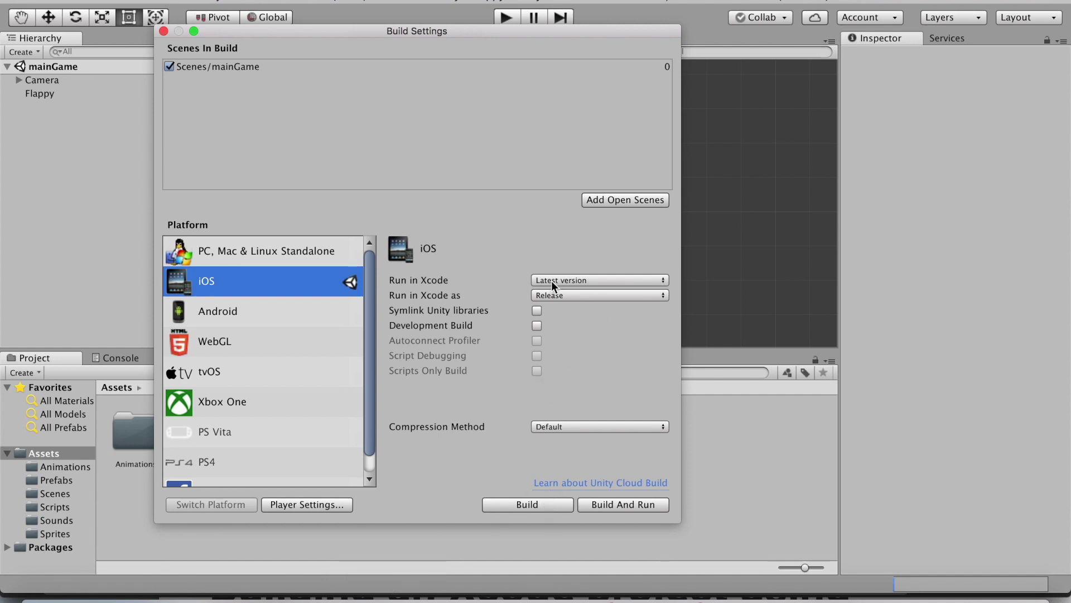
{"action": "left_click_drag", "start_coordinate": [582, 34], "coordinate": [511, 34]}
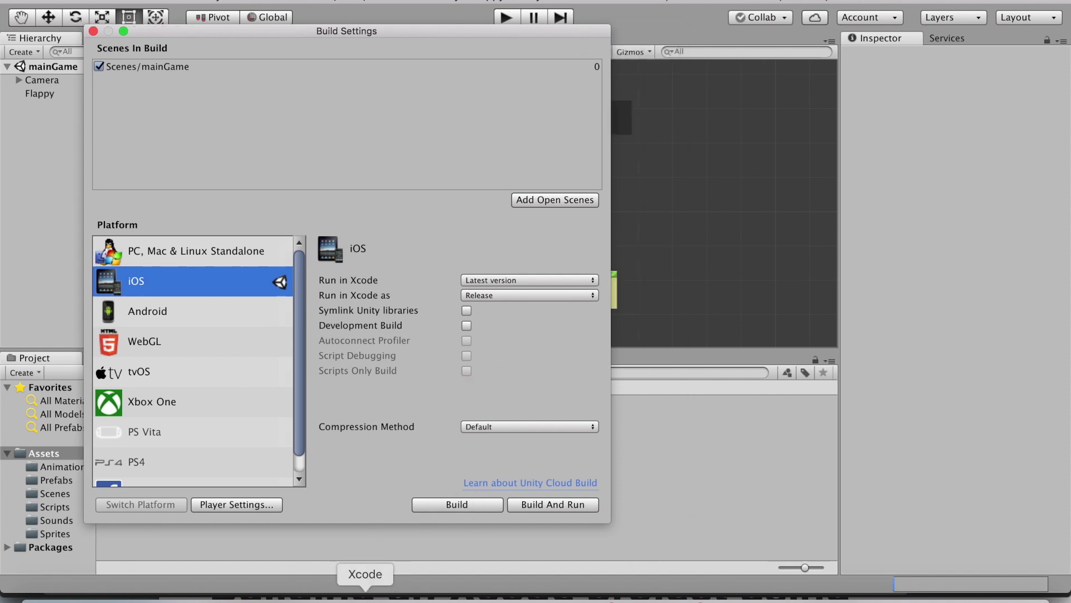
{"action": "left_click", "coordinate": [480, 501]}
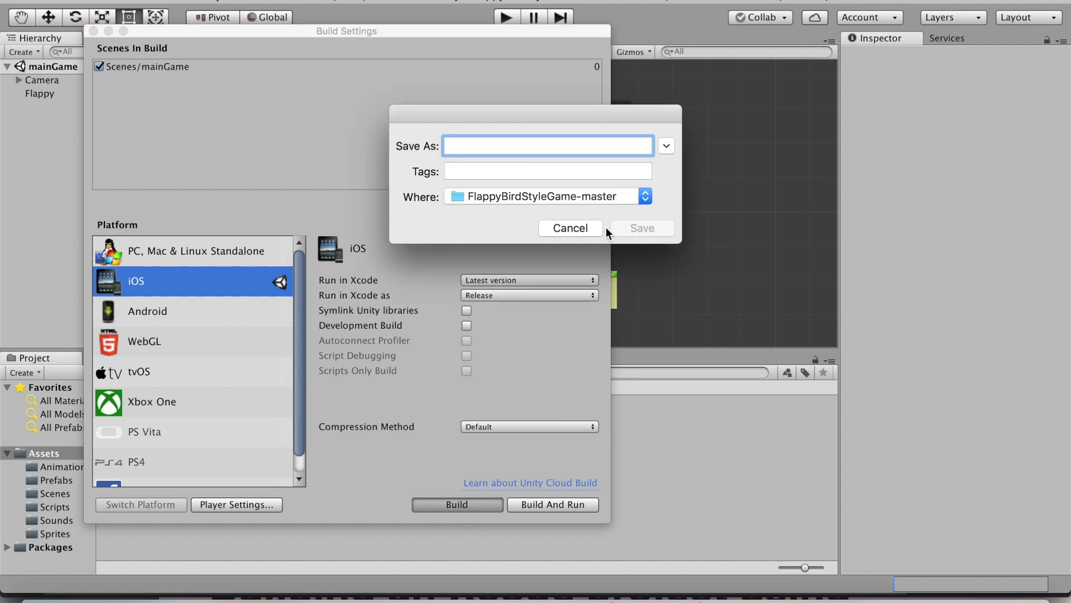
Expand the save dialog and browse into the FlappyBirdStyleGame-master folder under UnityWorkspace.
{"action": "left_click_drag", "start_coordinate": [637, 127], "coordinate": [639, 161]}
{"action": "left_click", "coordinate": [669, 188]}
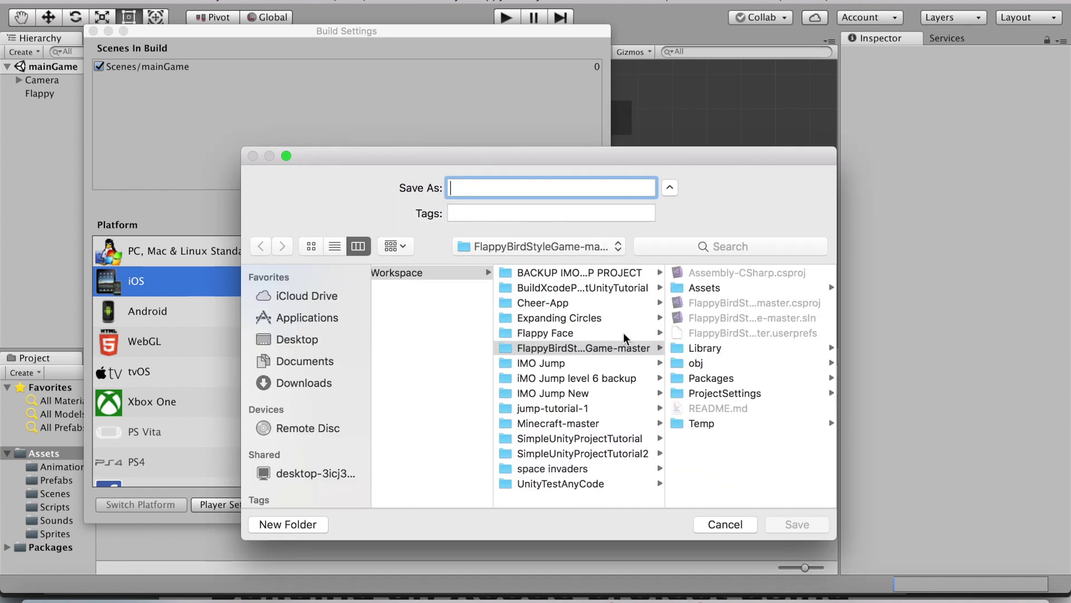
{"action": "left_click", "coordinate": [725, 447]}
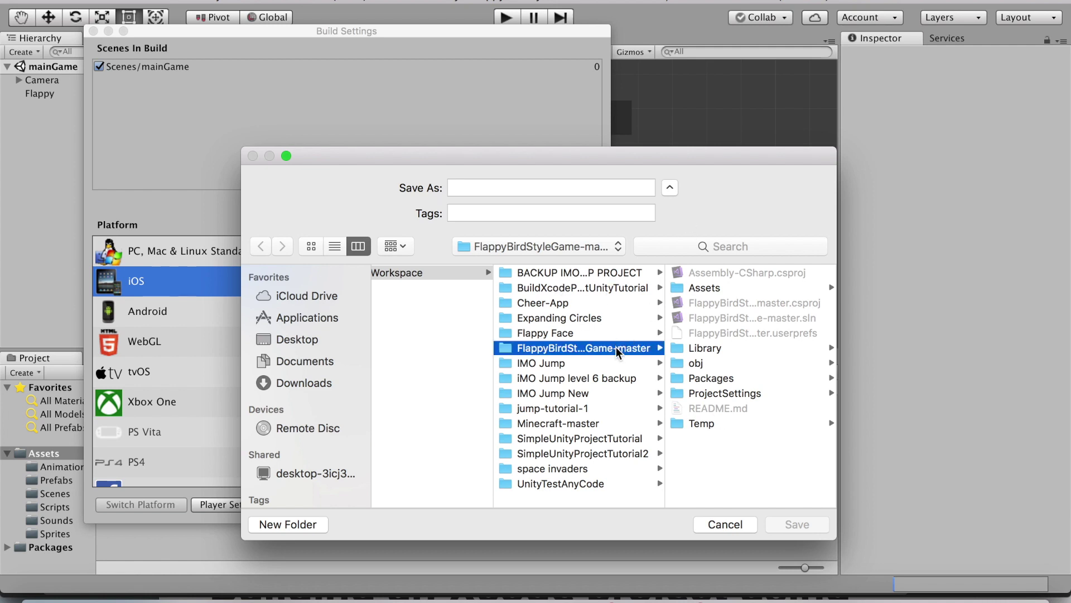
{"action": "left_click", "coordinate": [465, 272]}
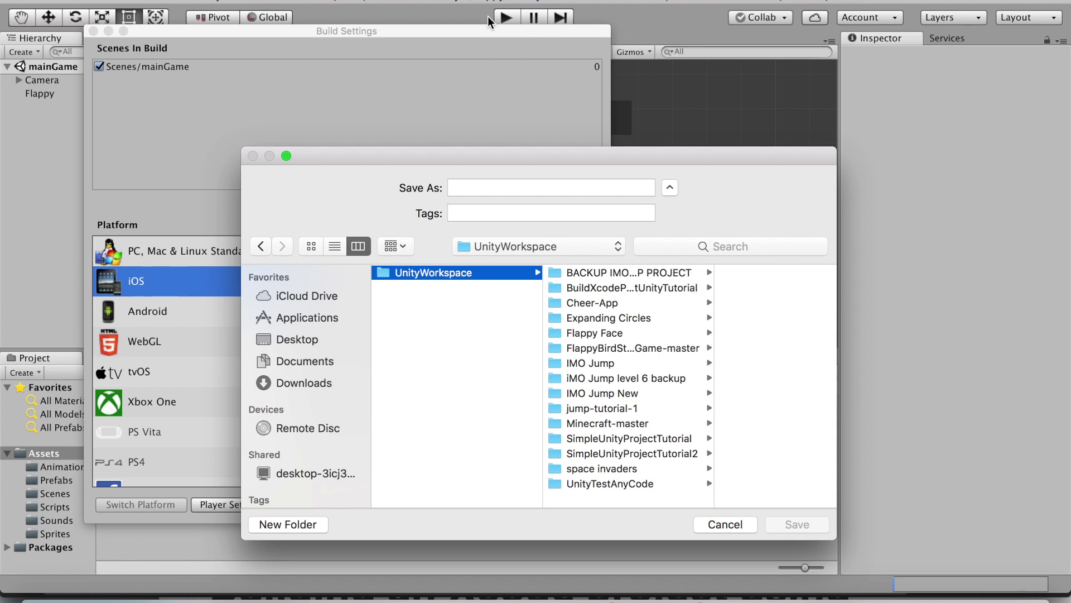
{"action": "left_click", "coordinate": [687, 350]}
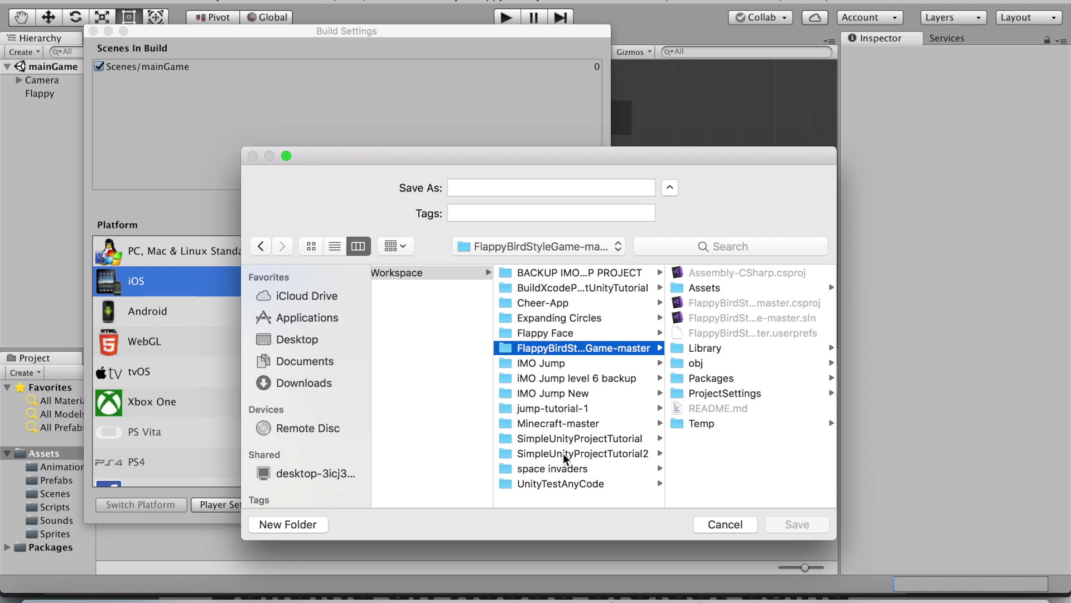
Create a new folder named xCodeBuilds inside the project folder.
{"action": "left_click", "coordinate": [312, 524]}
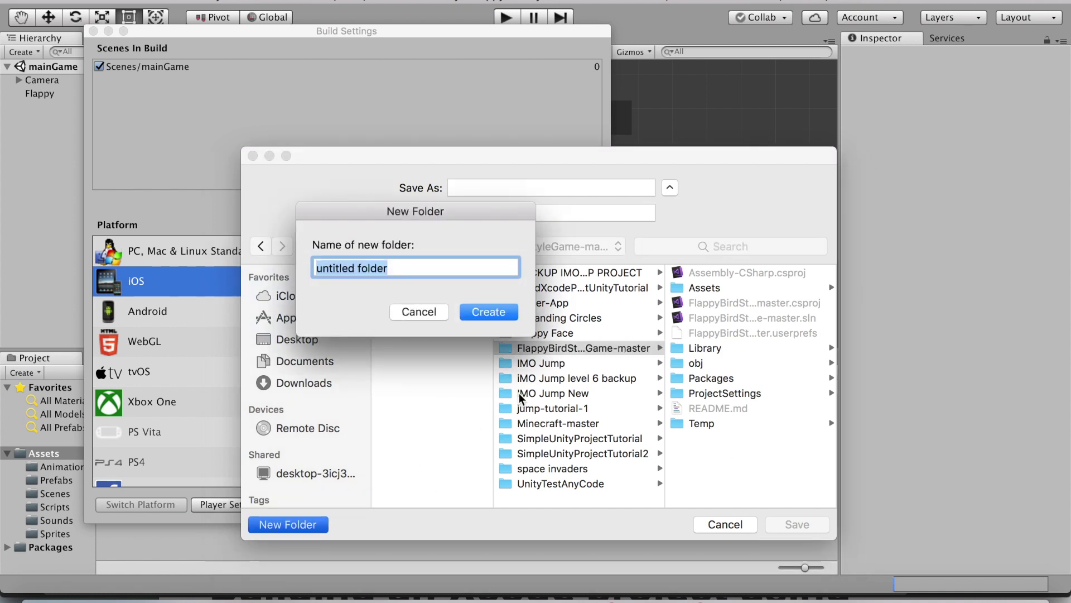
{"action": "type", "text": "xCodeBuild"}
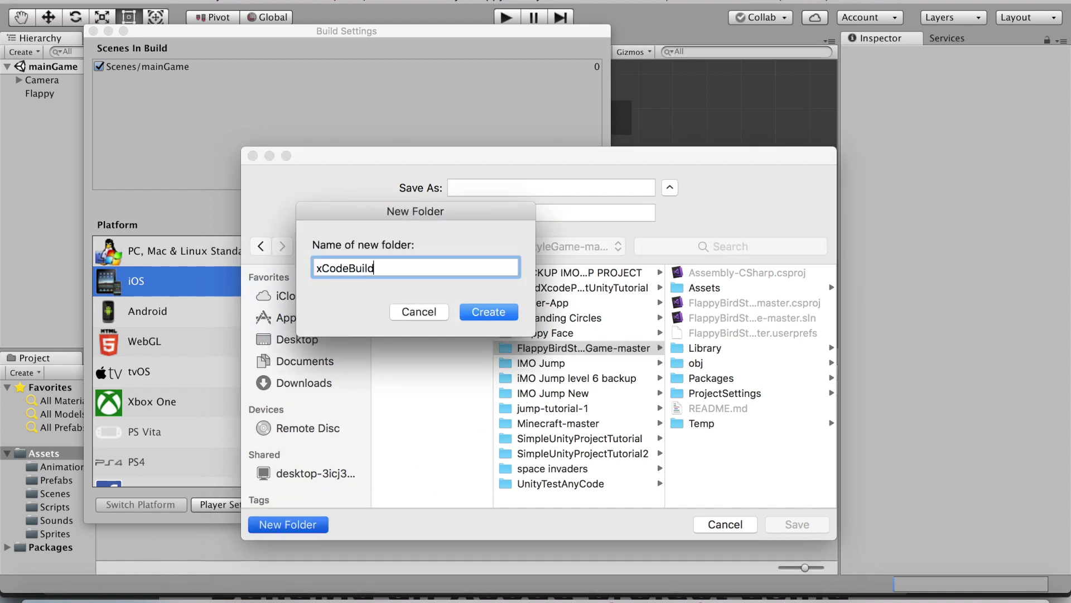
{"action": "type", "text": "s"}
{"action": "key", "text": "Return"}
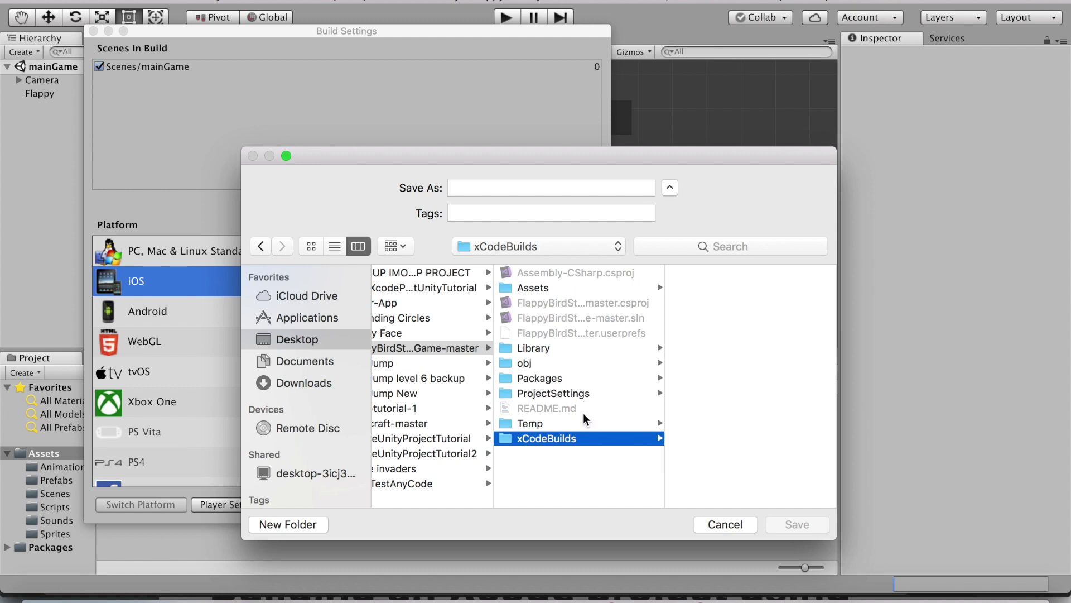
{"action": "scroll", "coordinate": [490, 391], "scroll_direction": "left", "scroll_amount": 2}
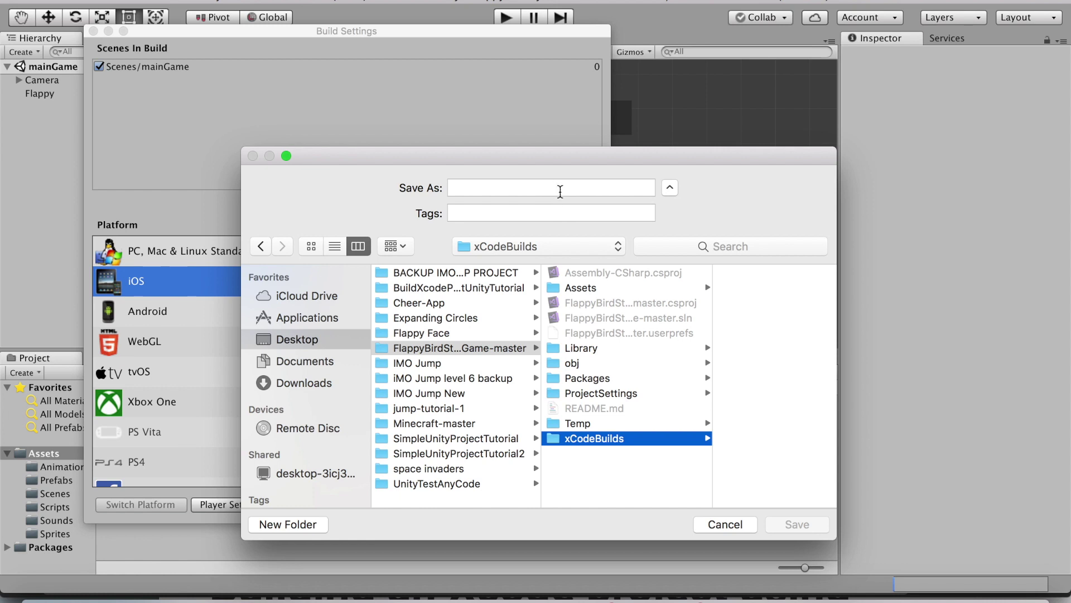
{"action": "scroll", "coordinate": [639, 339], "scroll_direction": "right", "scroll_amount": 3}
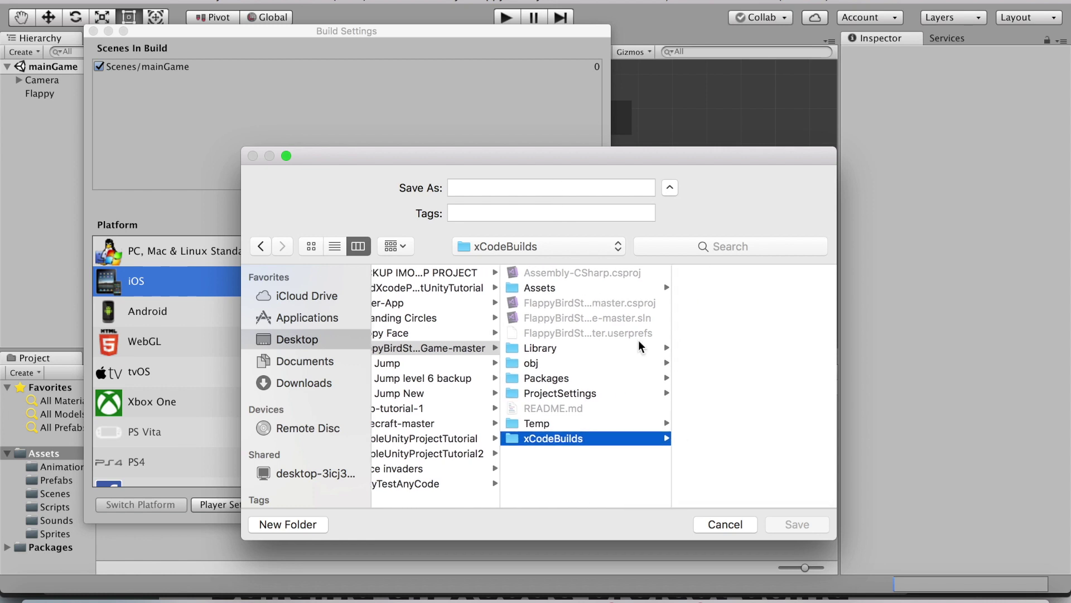
{"action": "scroll", "coordinate": [638, 340], "scroll_direction": "right", "scroll_amount": 1}
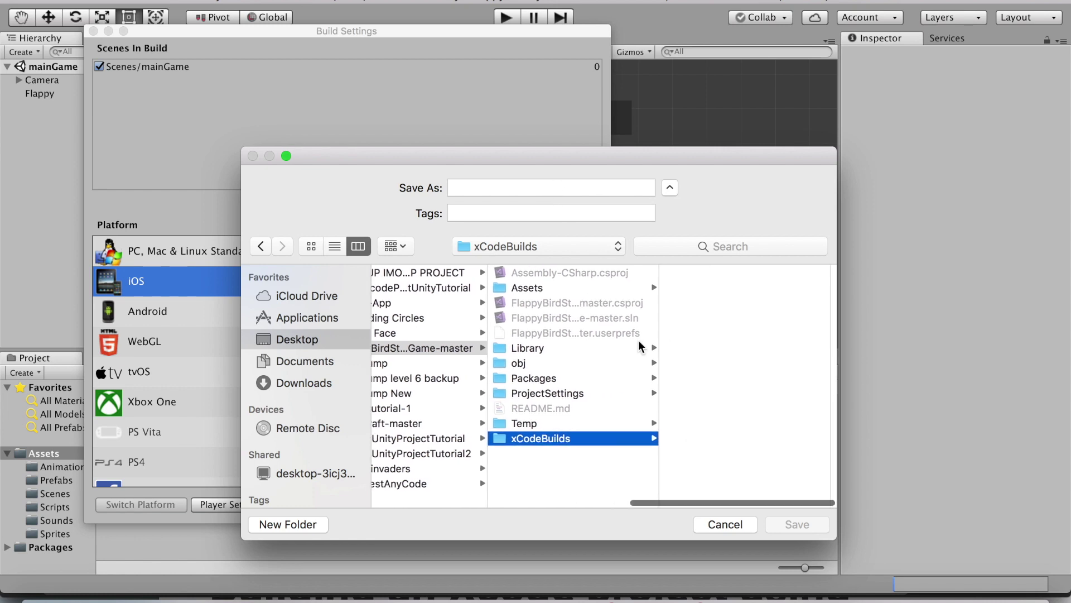
Name the exported build iOS1 and save it into xCodeBuilds.
{"action": "left_click", "coordinate": [531, 190]}
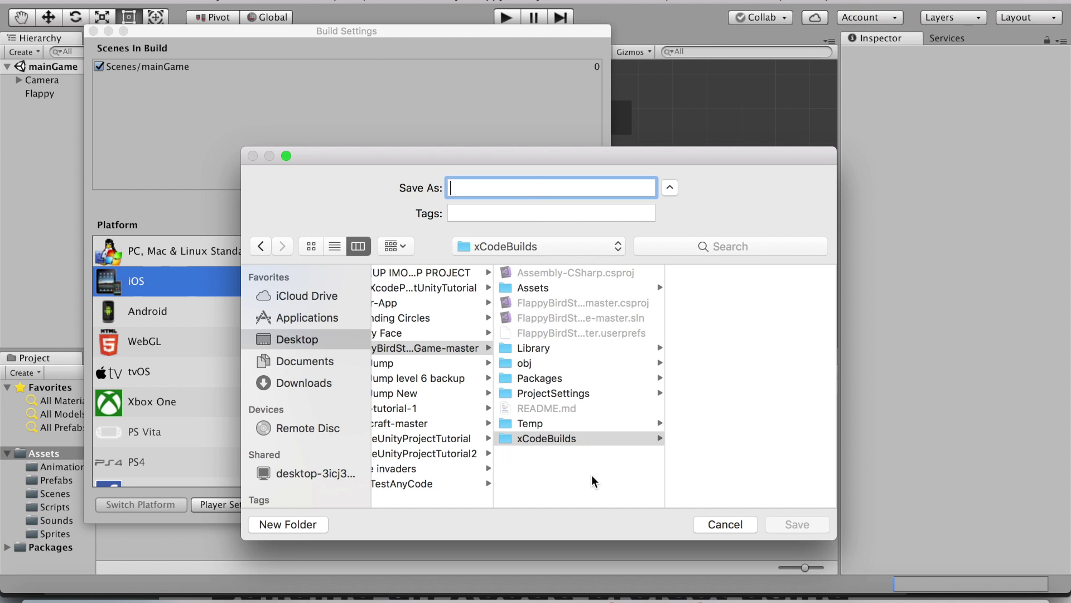
{"action": "type", "text": "iOS1"}
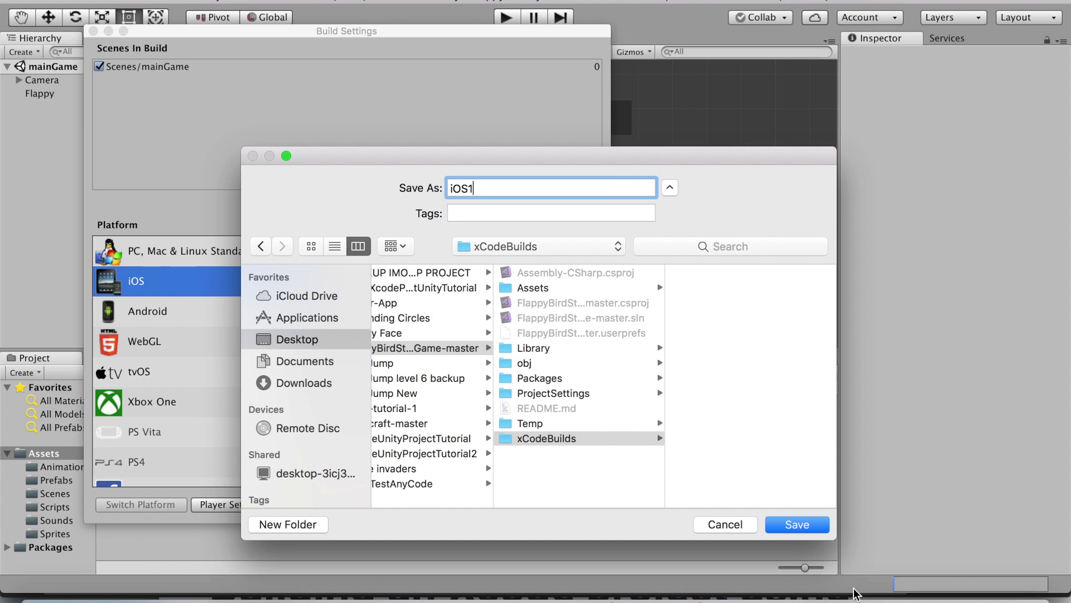
{"action": "left_click", "coordinate": [807, 524]}
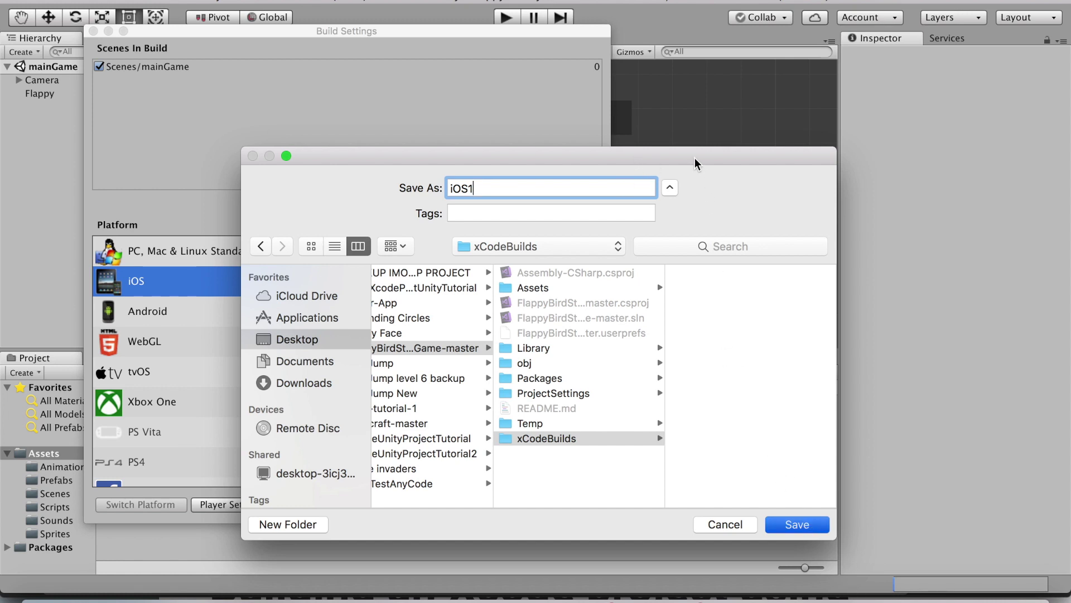
{"action": "left_click_drag", "start_coordinate": [696, 162], "coordinate": [664, 162]}
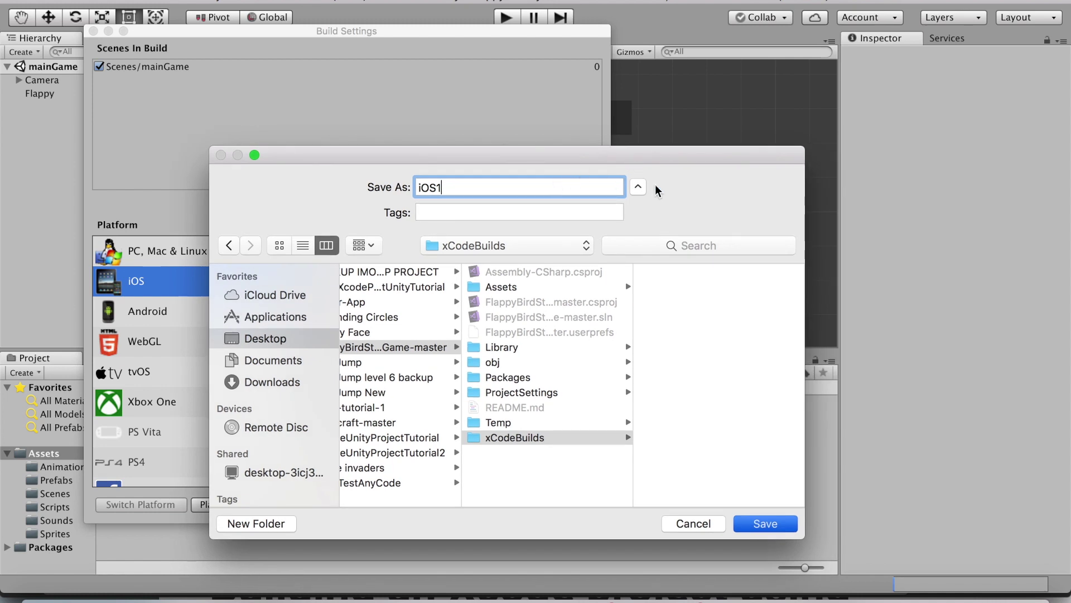
Confirm the save and let the iOS build finish, revealing the iOS1 folder in Finder.
{"action": "key", "text": "Return"}
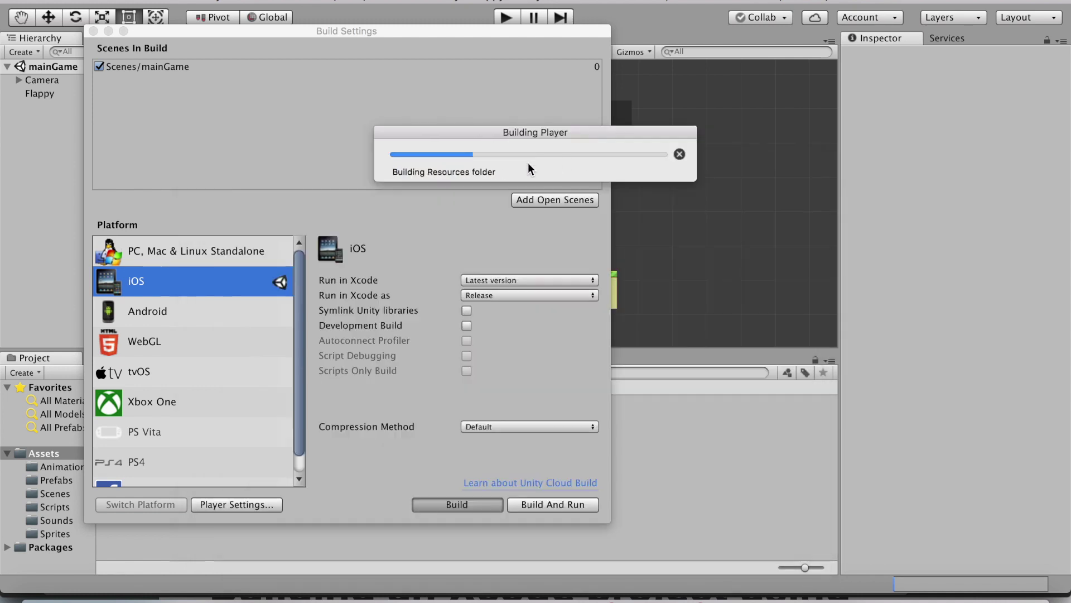
{"action": "left_click_drag", "start_coordinate": [571, 136], "coordinate": [539, 188]}
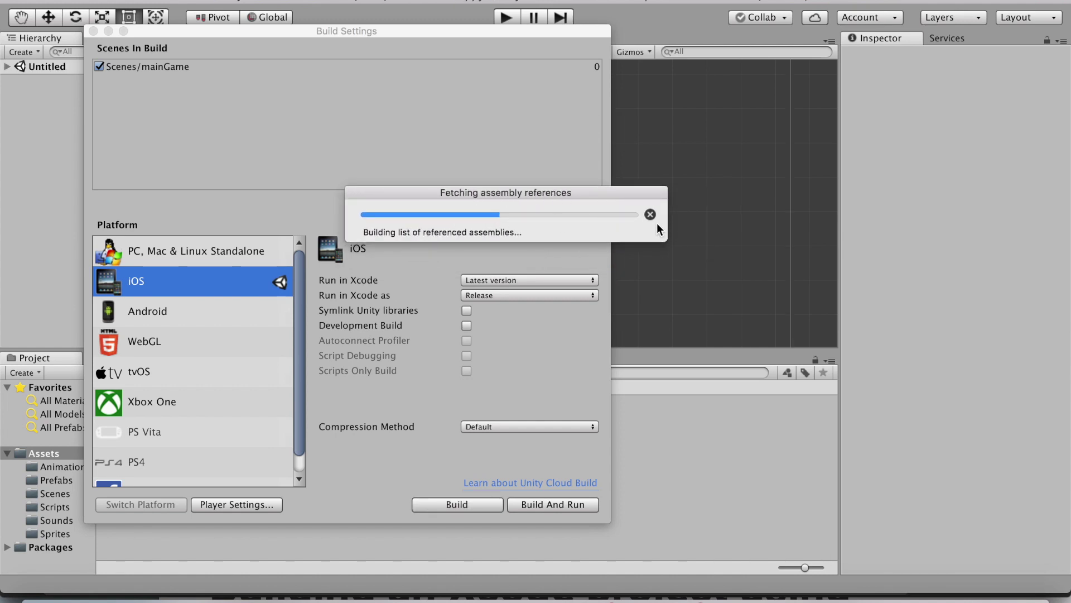
{"action": "left_click_drag", "start_coordinate": [563, 191], "coordinate": [479, 136]}
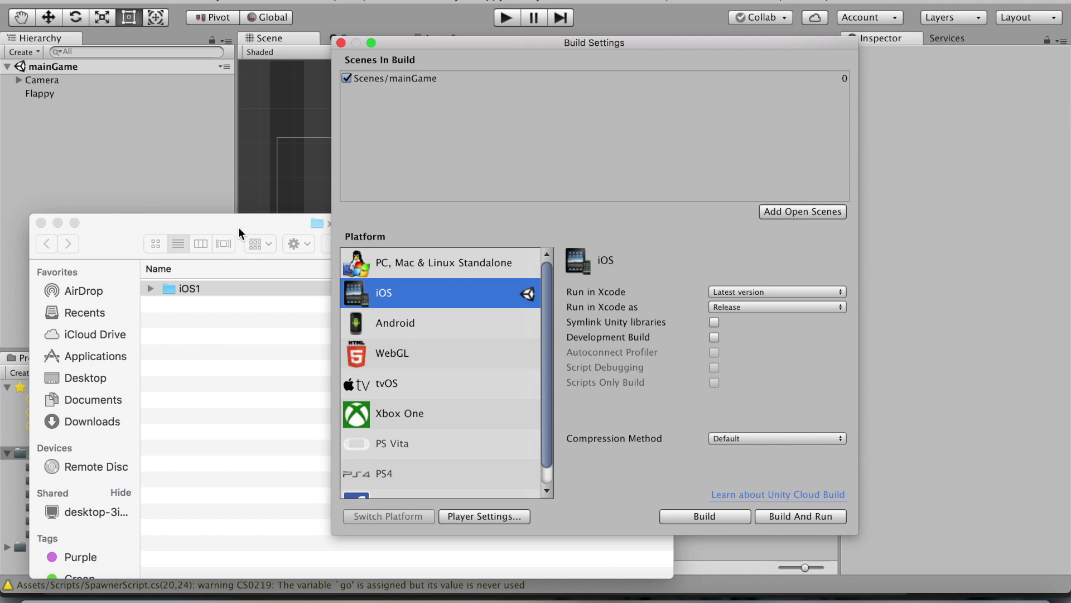
Open the iOS1 build folder in Finder and select Unity-iPhone.xcodeproj.
{"action": "left_click_drag", "start_coordinate": [239, 228], "coordinate": [116, 173]}
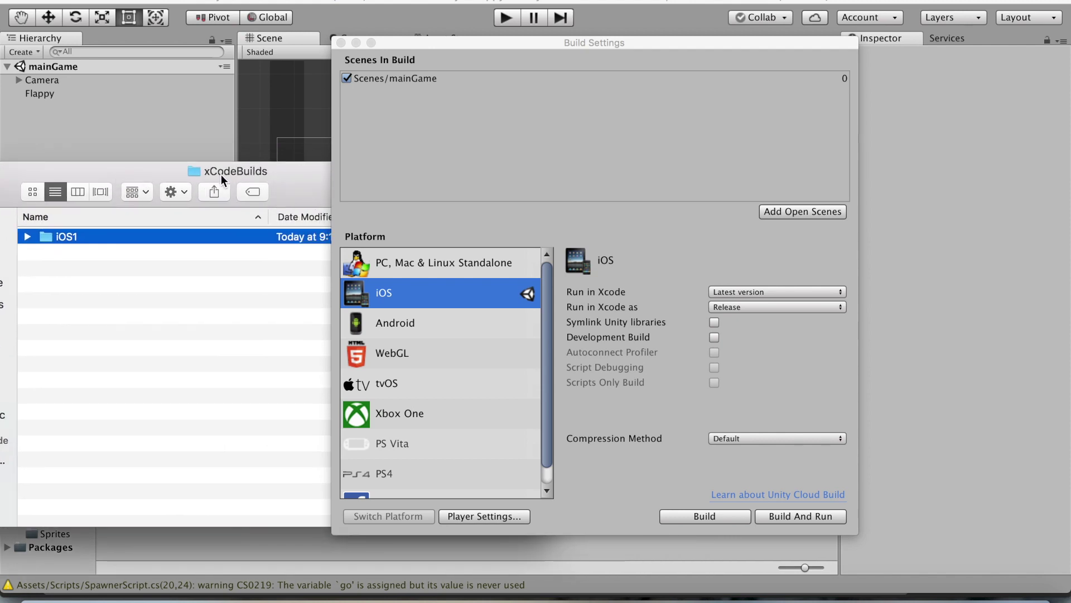
{"action": "left_click_drag", "start_coordinate": [291, 169], "coordinate": [385, 178]}
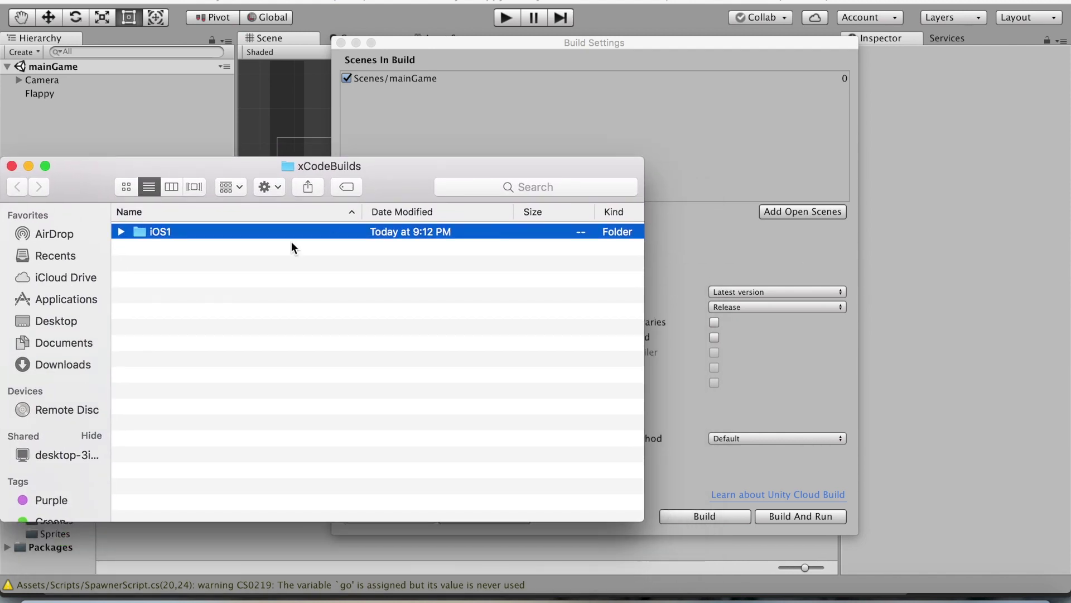
{"action": "double_click", "coordinate": [172, 233]}
{"action": "left_click_drag", "start_coordinate": [400, 186], "coordinate": [488, 182]}
{"action": "scroll", "coordinate": [447, 334], "scroll_direction": "down", "scroll_amount": 2}
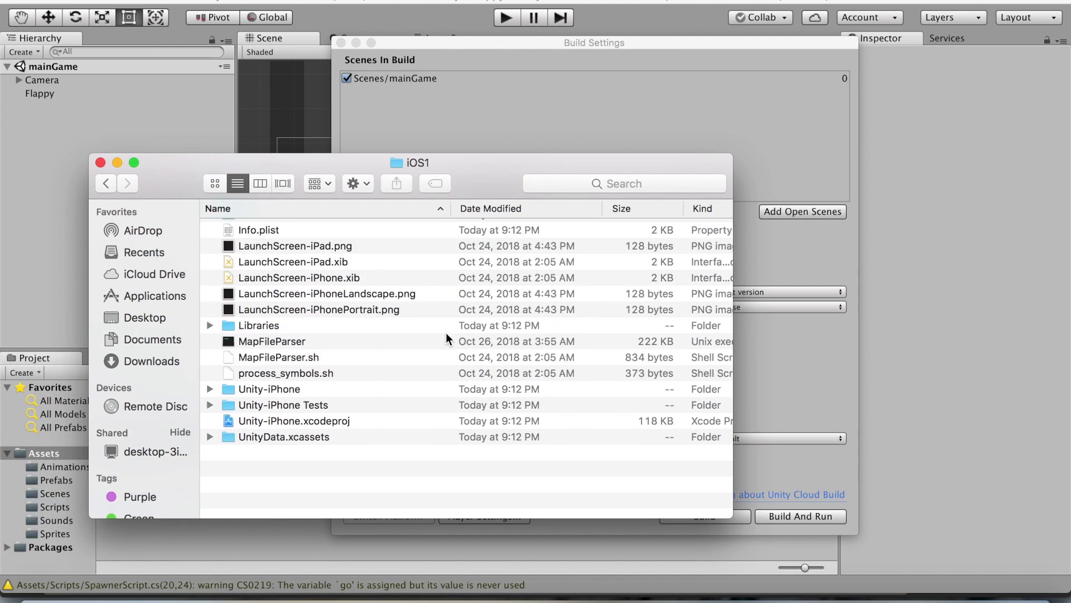
{"action": "scroll", "coordinate": [446, 334], "scroll_direction": "up", "scroll_amount": 3}
{"action": "left_click", "coordinate": [324, 468]}
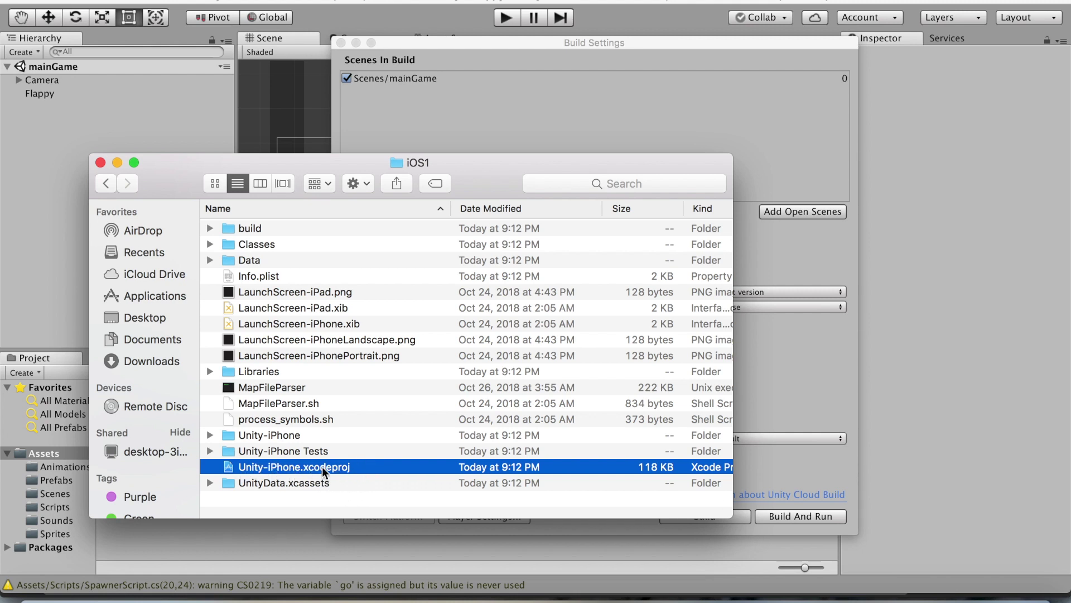
Open Unity-iPhone.xcodeproj in Xcode, moving the welcome window aside and bringing Finder back.
{"action": "double_click", "coordinate": [348, 469]}
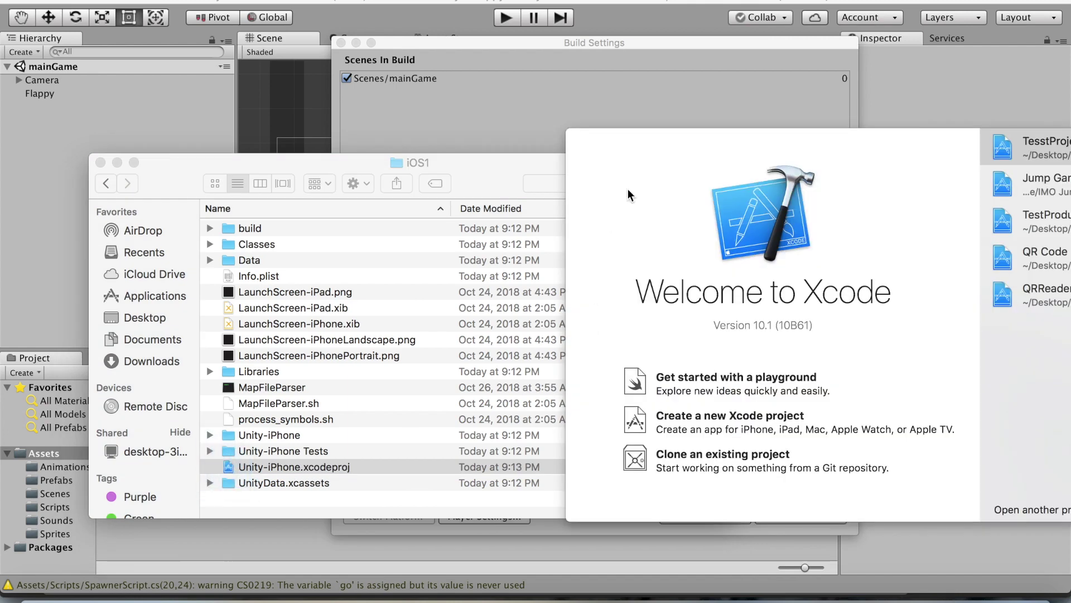
{"action": "left_click_drag", "start_coordinate": [627, 199], "coordinate": [682, 210]}
{"action": "mouse_move", "coordinate": [507, 191]}
{"action": "left_mouse_down"}
{"action": "mouse_move", "coordinate": [586, 187]}
{"action": "mouse_move", "coordinate": [522, 188]}
{"action": "left_mouse_up"}
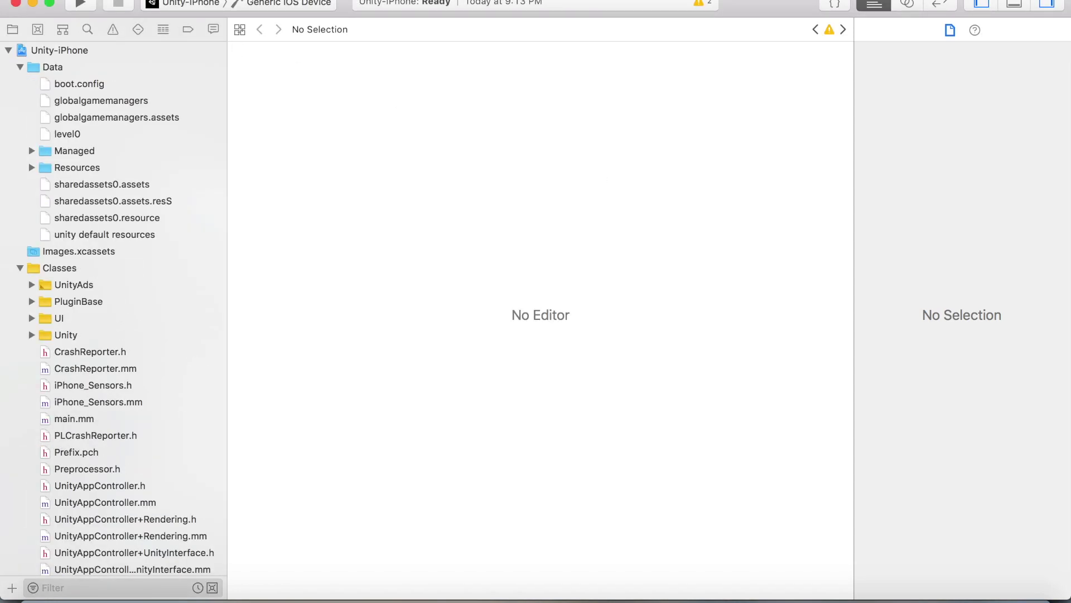
Open Xcode's Accounts preferences and select the signed-in Apple ID with its personal team.
{"action": "left_click", "coordinate": [184, 0]}
{"action": "mouse_move", "coordinate": [56, 0]}
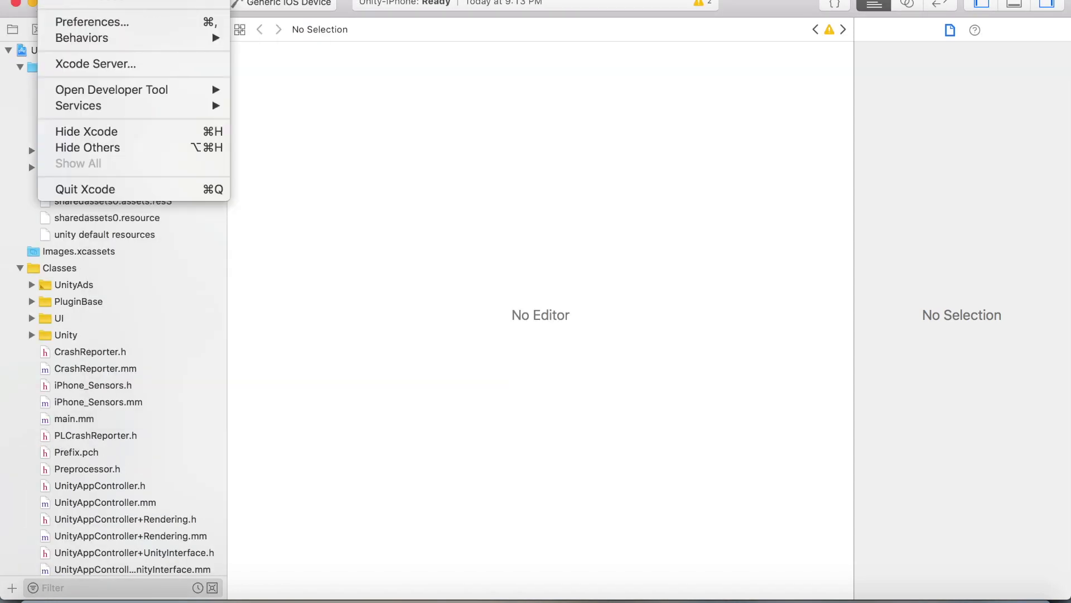
{"action": "left_click", "coordinate": [107, 25]}
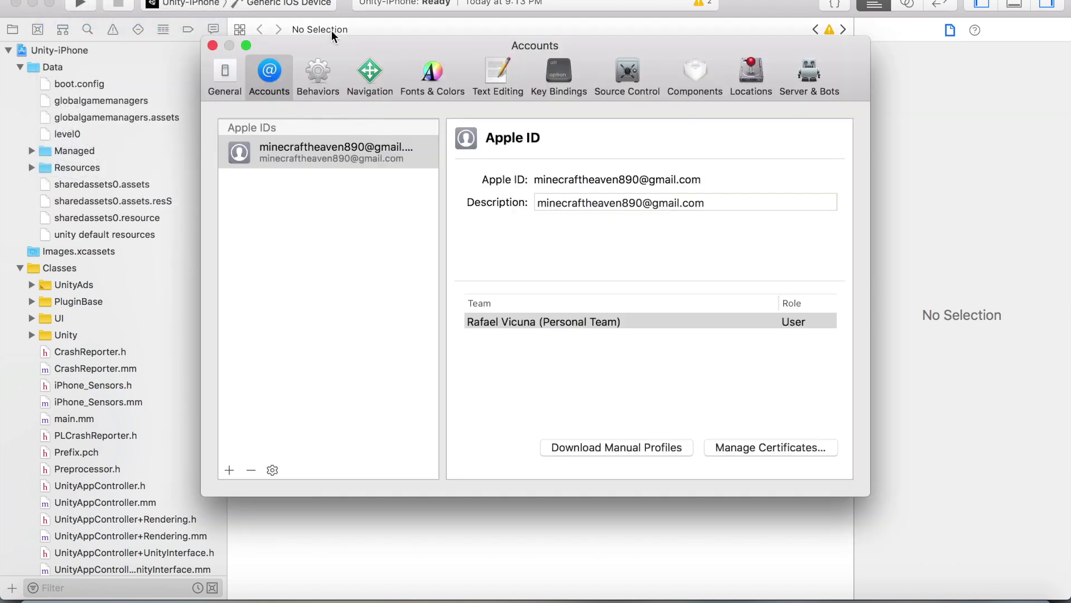
{"action": "left_click_drag", "start_coordinate": [335, 51], "coordinate": [297, 77]}
{"action": "left_click", "coordinate": [314, 186]}
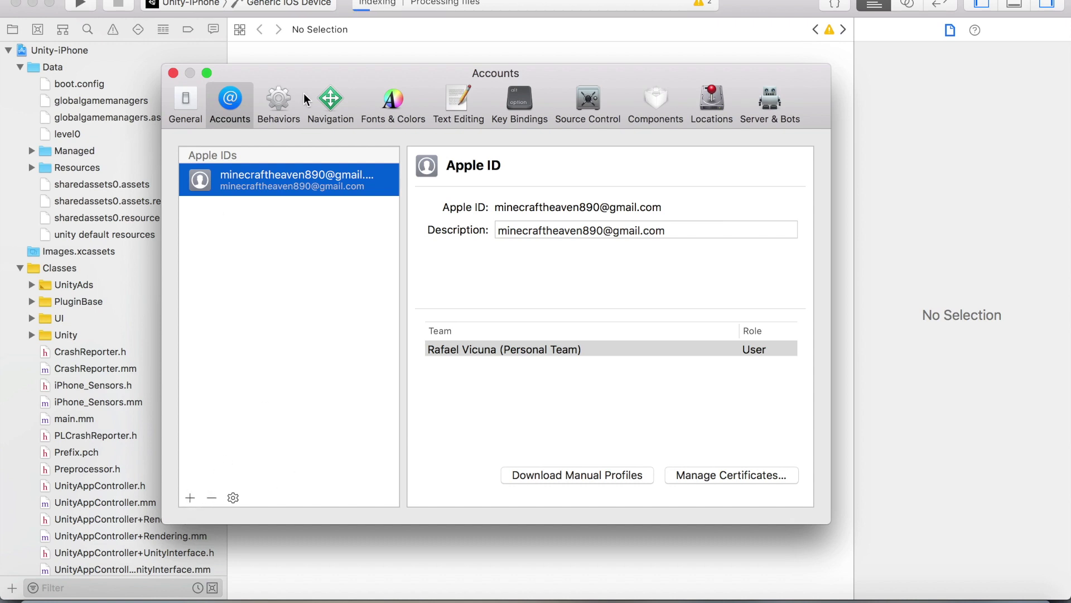
{"action": "left_click_drag", "start_coordinate": [312, 72], "coordinate": [486, 69]}
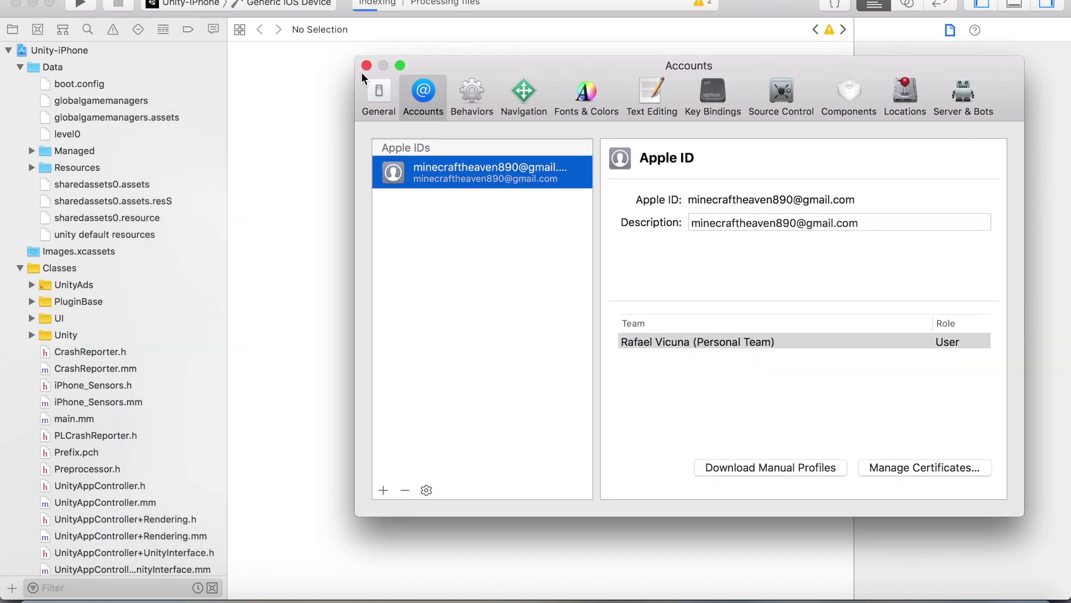
Close the Accounts preferences window.
{"action": "left_click", "coordinate": [366, 66]}
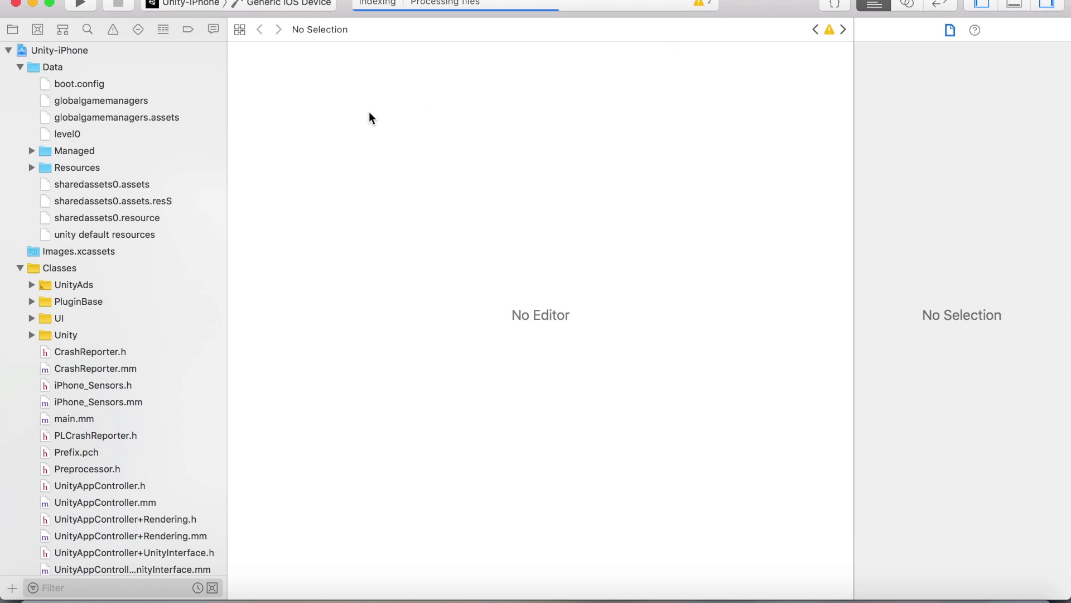
Switch back to Unity, close Build Settings, and pan and zoom the mainGame Scene view.
{"action": "left_click", "coordinate": [439, 593]}
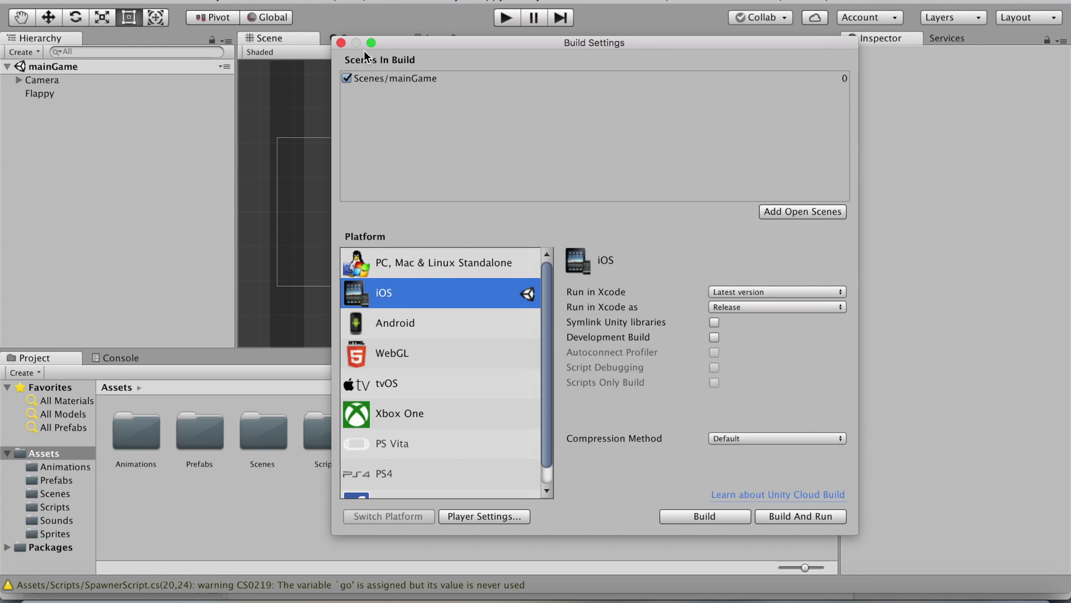
{"action": "left_click", "coordinate": [340, 43]}
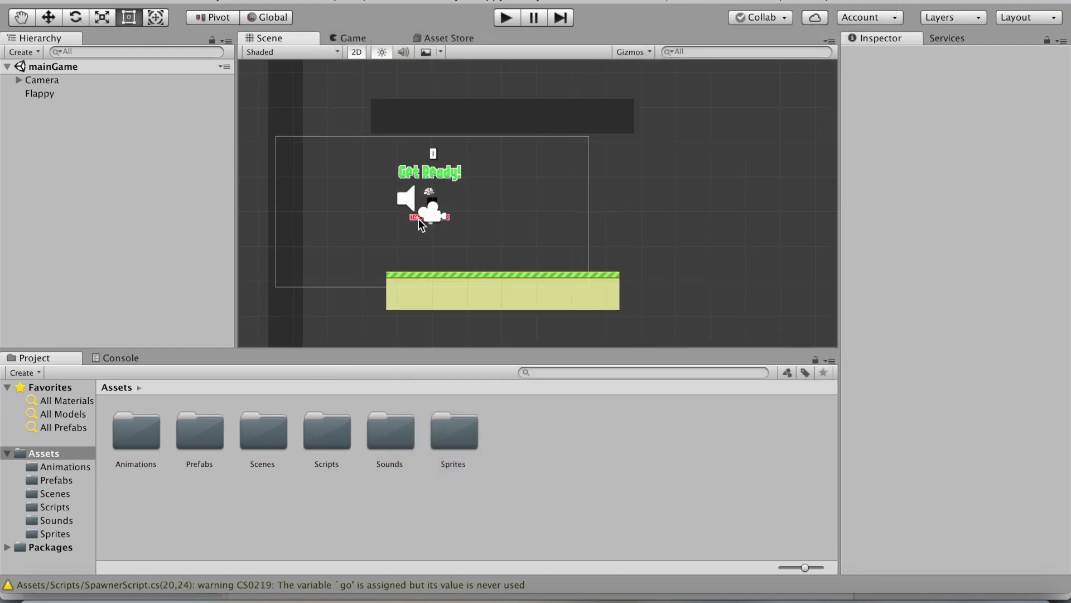
{"action": "middle_click_drag", "start_coordinate": [418, 219], "coordinate": [560, 218]}
{"action": "scroll", "coordinate": [561, 218], "scroll_direction": "up", "scroll_amount": 2}
{"action": "scroll", "coordinate": [659, 240], "scroll_direction": "down", "scroll_amount": 5}
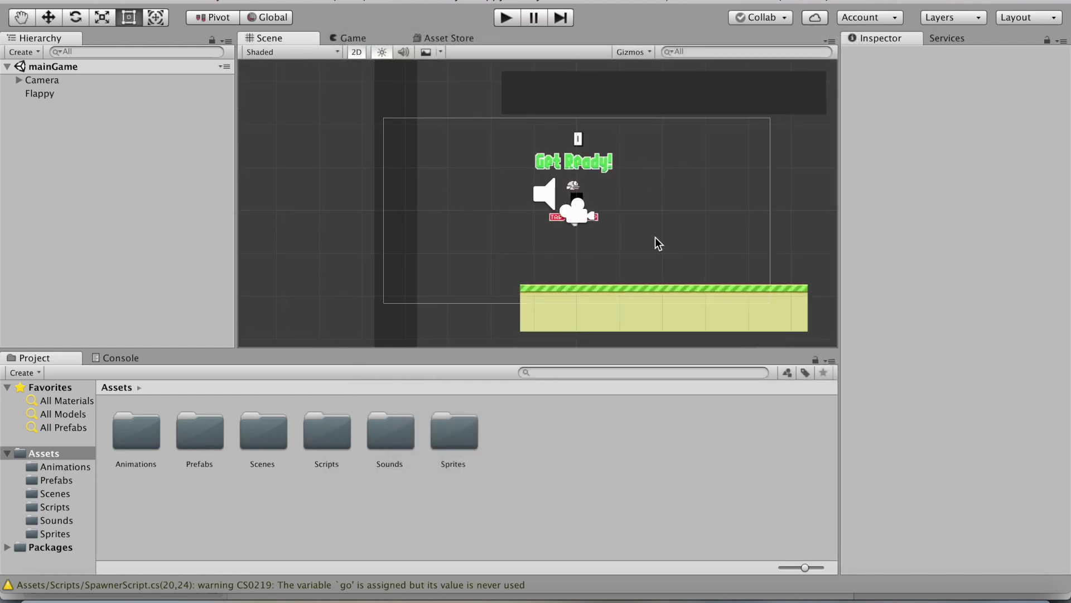
{"action": "scroll", "coordinate": [658, 251], "scroll_direction": "up", "scroll_amount": 5}
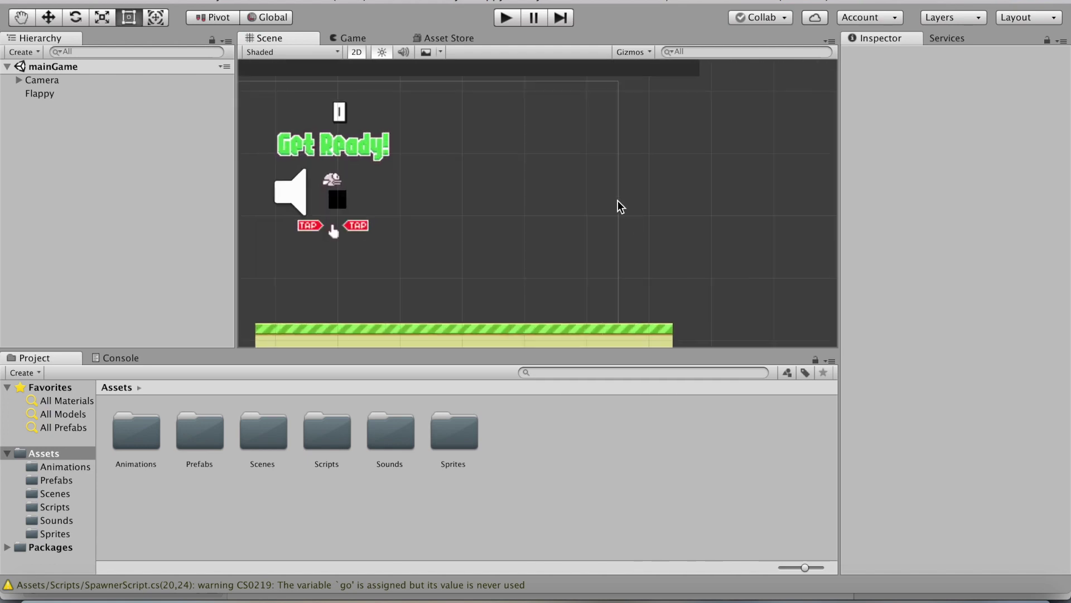
{"action": "scroll", "coordinate": [625, 146], "scroll_direction": "down", "scroll_amount": 4}
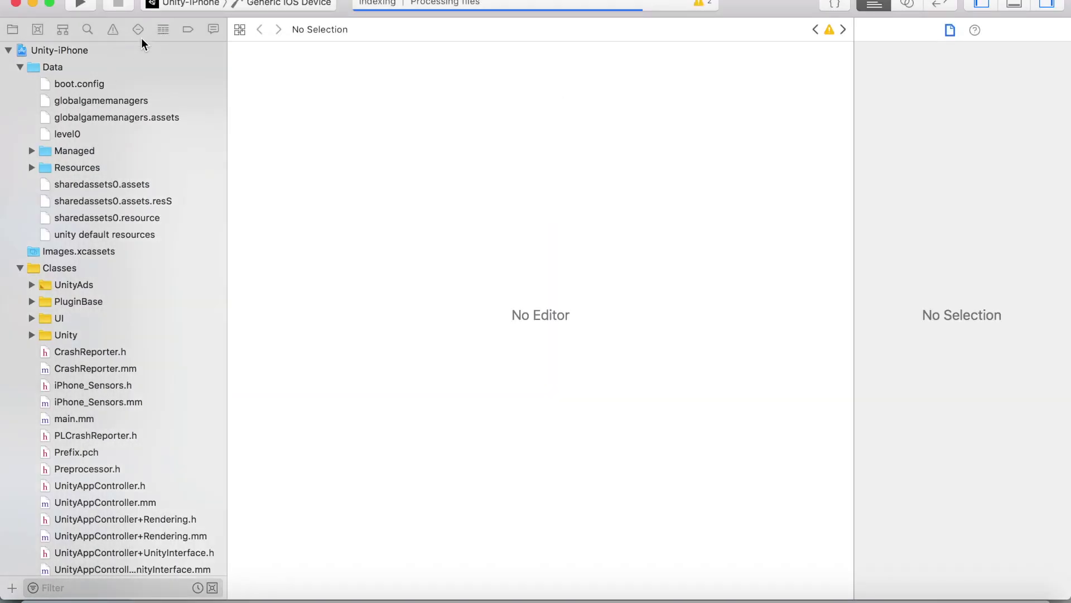
Open the Unity-iPhone target's General settings and check the Landscape Left orientation.
{"action": "left_click", "coordinate": [130, 50]}
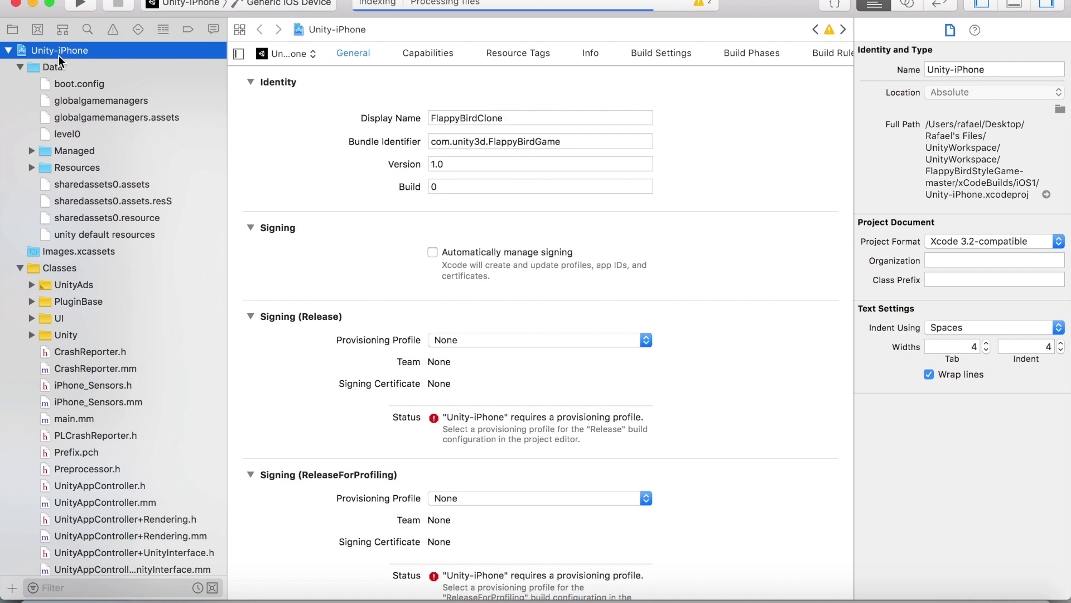
{"action": "scroll", "coordinate": [581, 255], "scroll_direction": "down", "scroll_amount": 10}
{"action": "scroll", "coordinate": [580, 254], "scroll_direction": "down", "scroll_amount": 5}
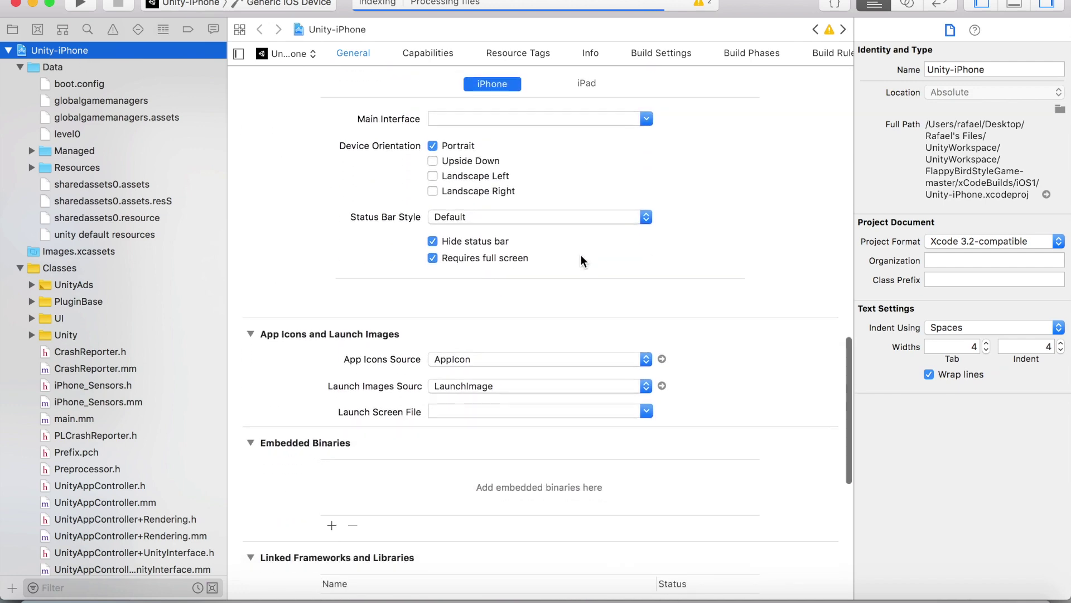
{"action": "scroll", "coordinate": [581, 254], "scroll_direction": "up", "scroll_amount": 2}
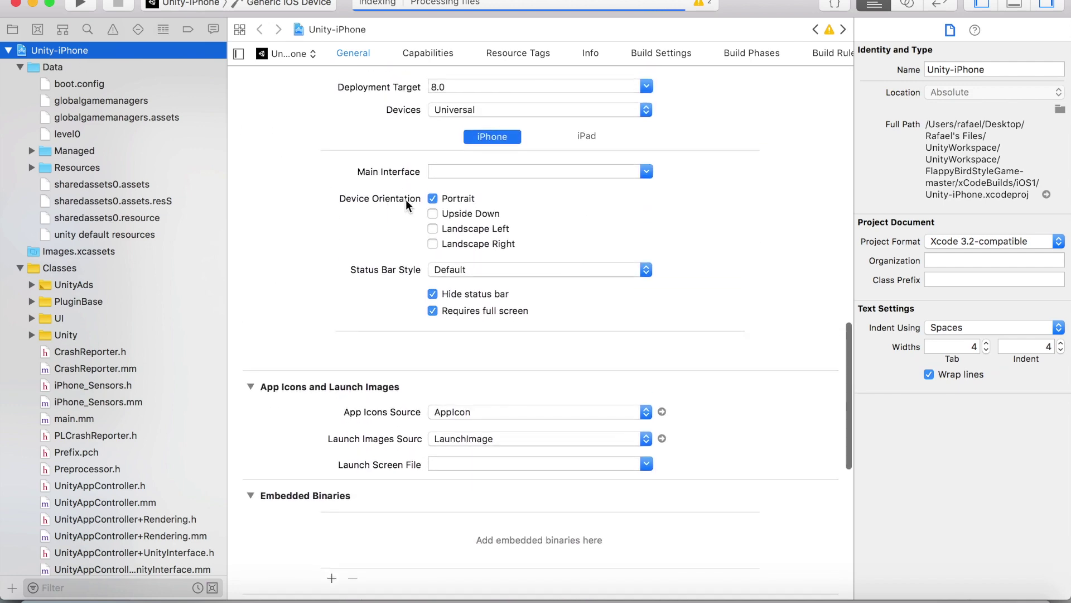
{"action": "scroll", "coordinate": [406, 199], "scroll_direction": "up", "scroll_amount": 1}
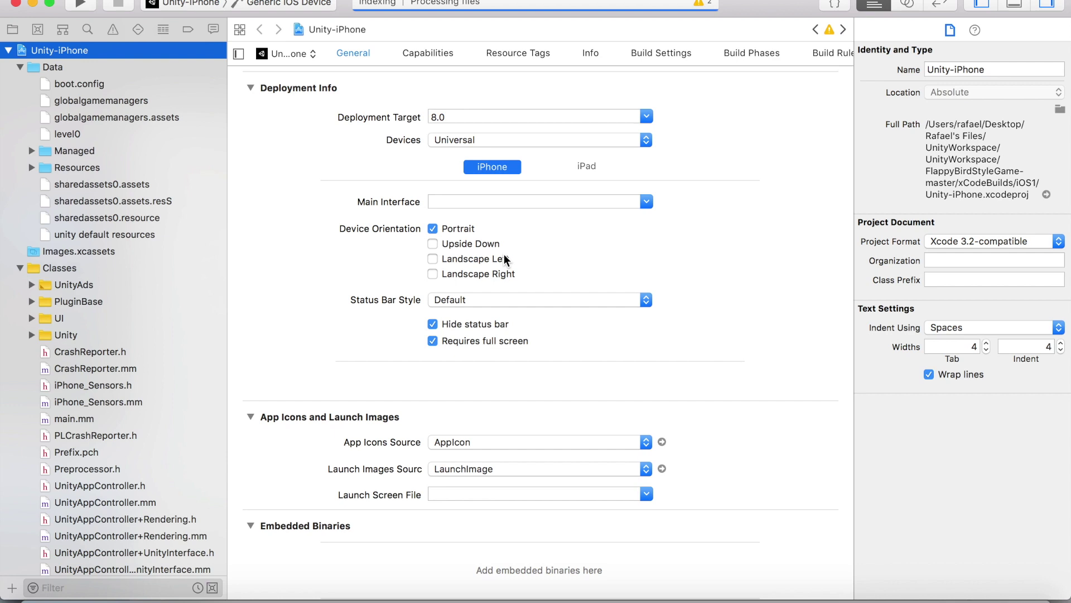
{"action": "left_click", "coordinate": [433, 260]}
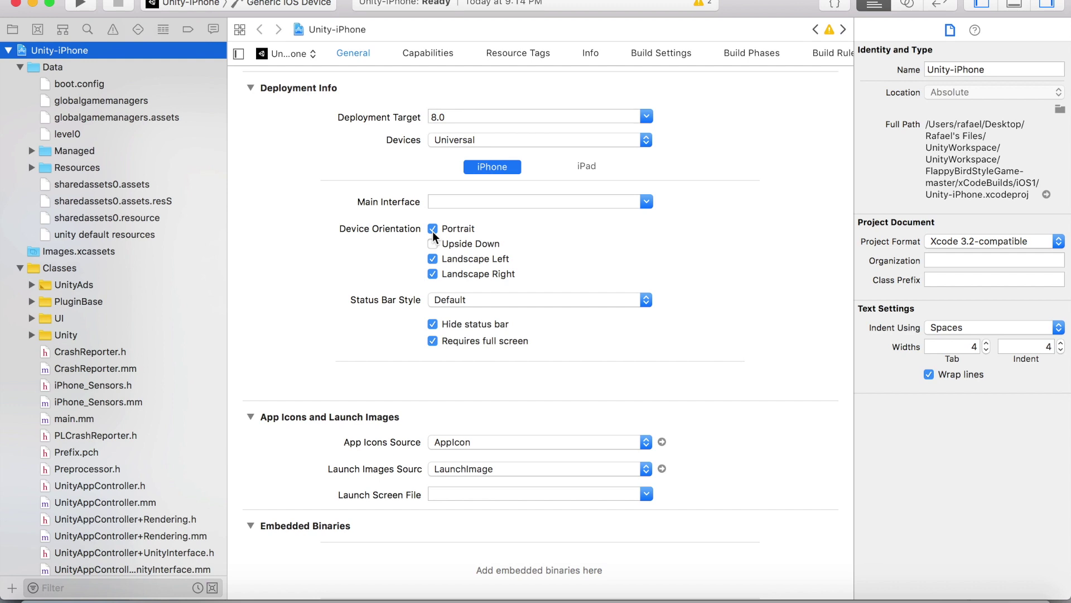
{"action": "left_click", "coordinate": [646, 201]}
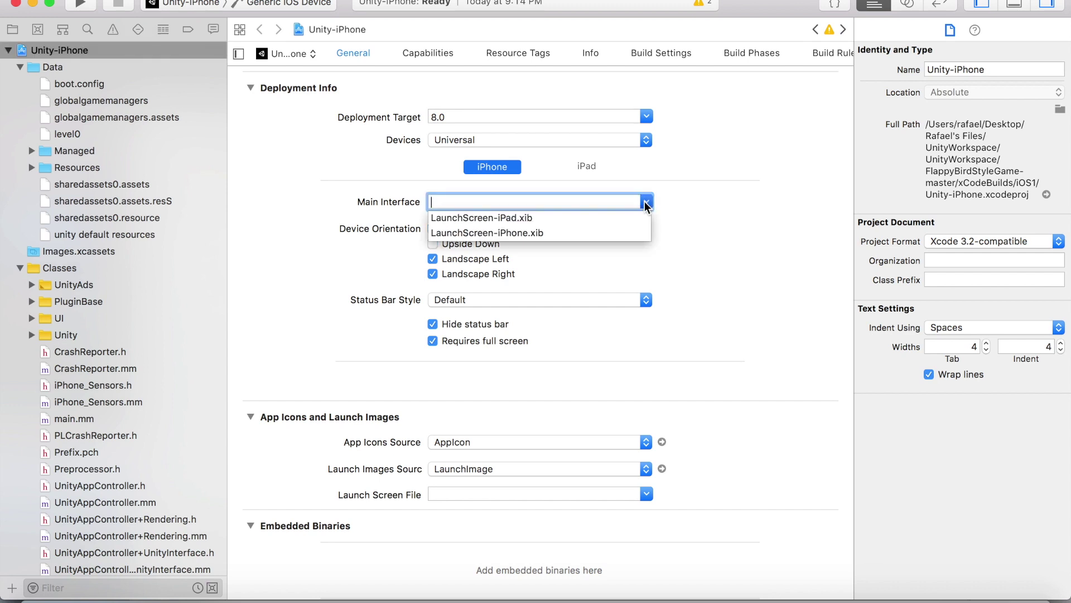
{"action": "left_click", "coordinate": [646, 202]}
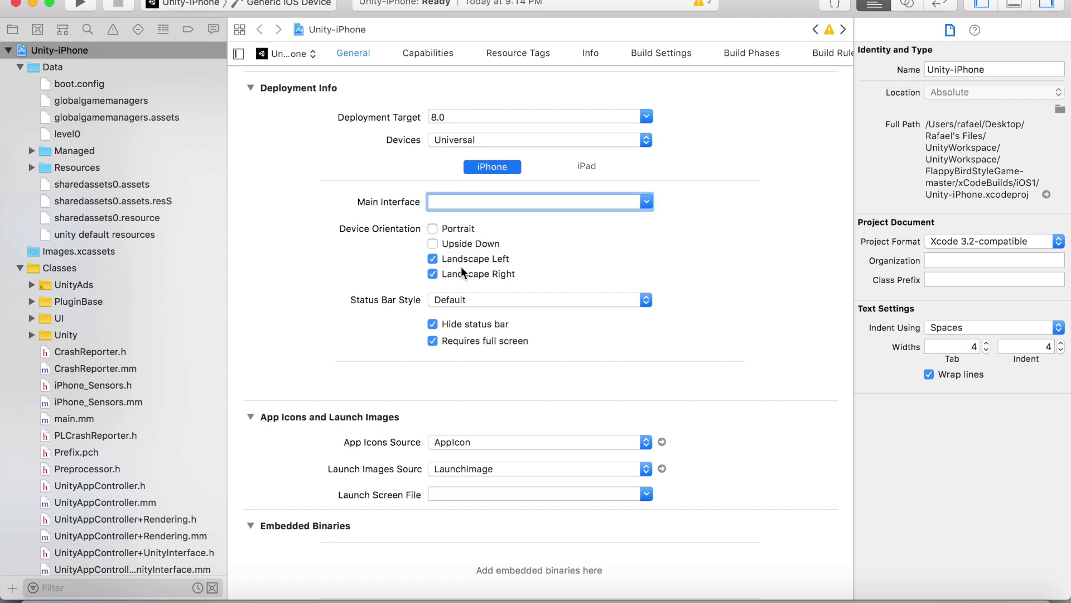
Leave only Portrait checked, with Upside Down, Landscape Left and Landscape Right unchecked.
{"action": "left_click", "coordinate": [432, 244]}
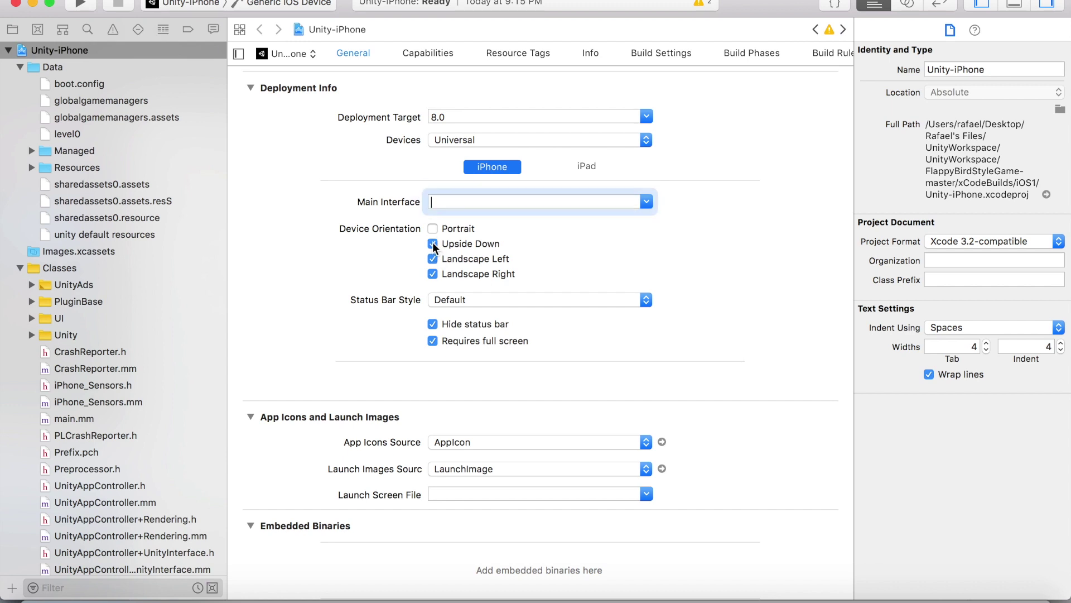
{"action": "left_click", "coordinate": [433, 244]}
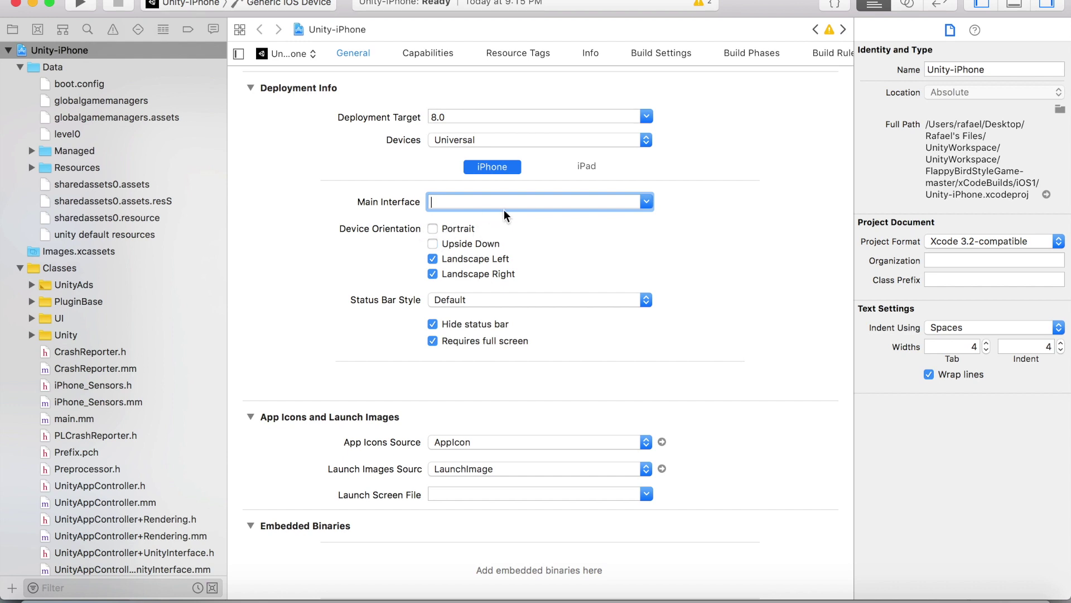
{"action": "scroll", "coordinate": [481, 241], "scroll_direction": "up", "scroll_amount": 2}
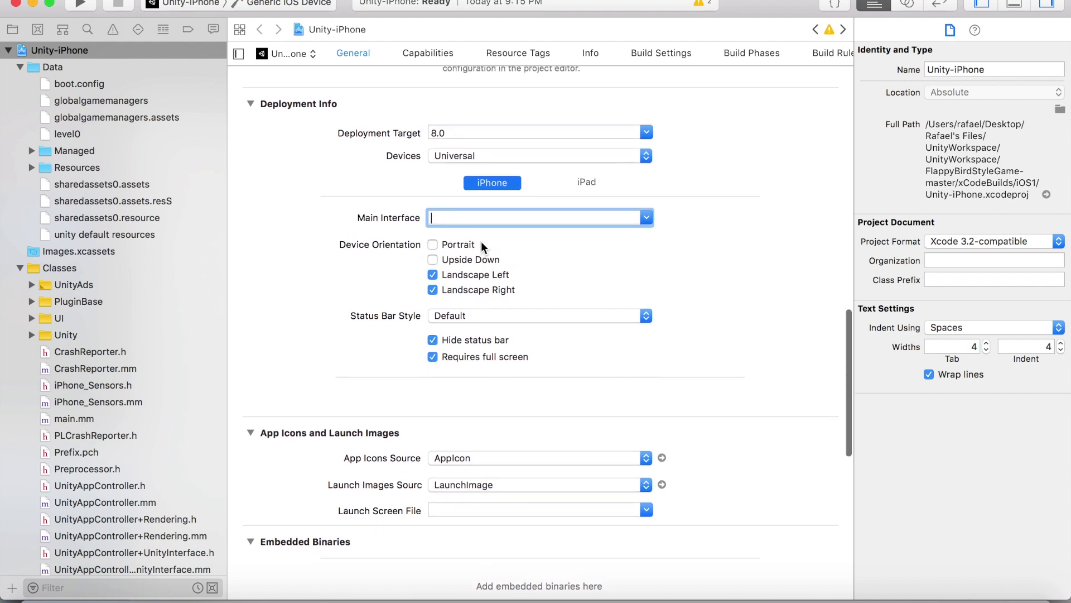
{"action": "left_click", "coordinate": [457, 236]}
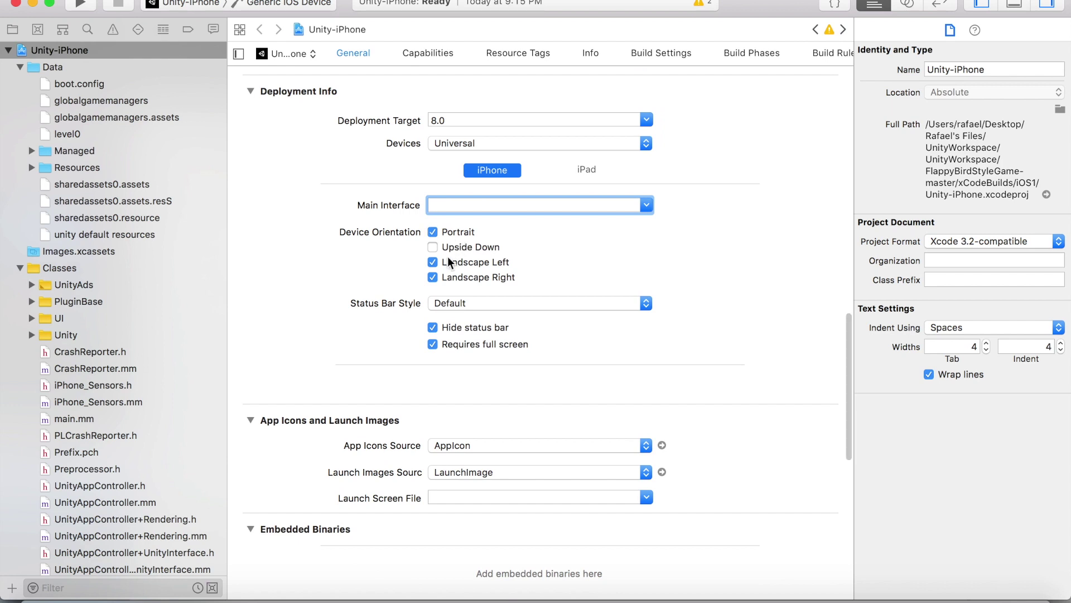
{"action": "left_click", "coordinate": [433, 264]}
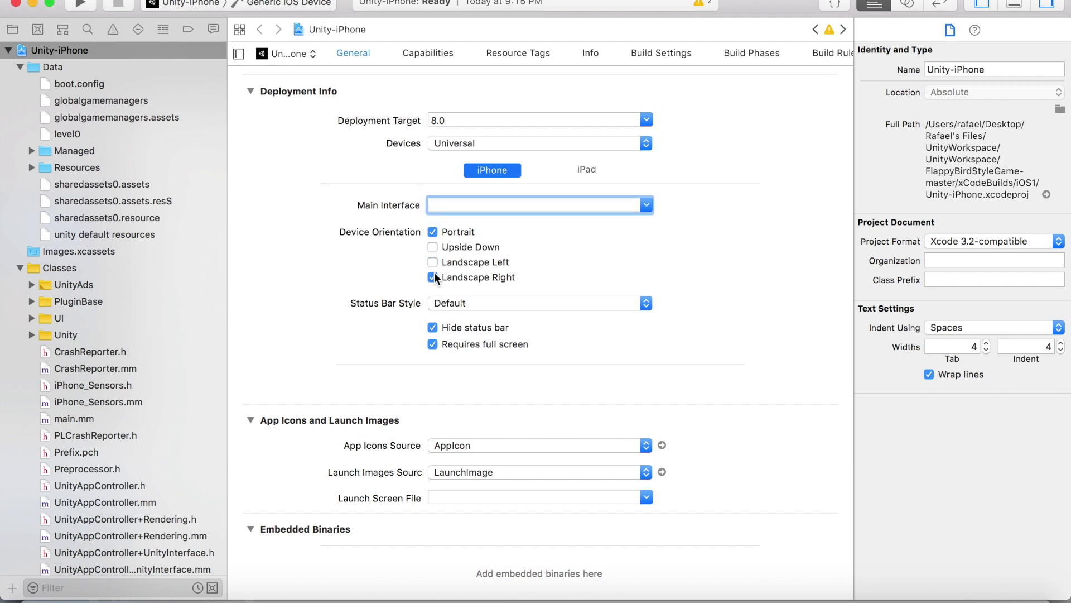
{"action": "left_click", "coordinate": [436, 277]}
{"action": "scroll", "coordinate": [581, 360], "scroll_direction": "up", "scroll_amount": 1}
{"action": "scroll", "coordinate": [581, 367], "scroll_direction": "down", "scroll_amount": 1}
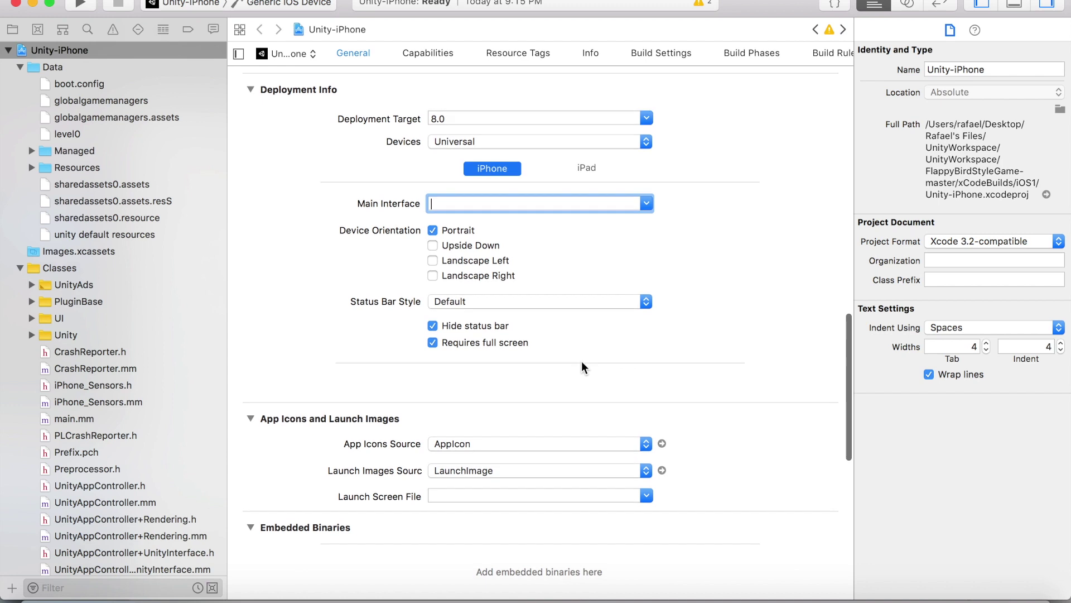
{"action": "left_click", "coordinate": [452, 142]}
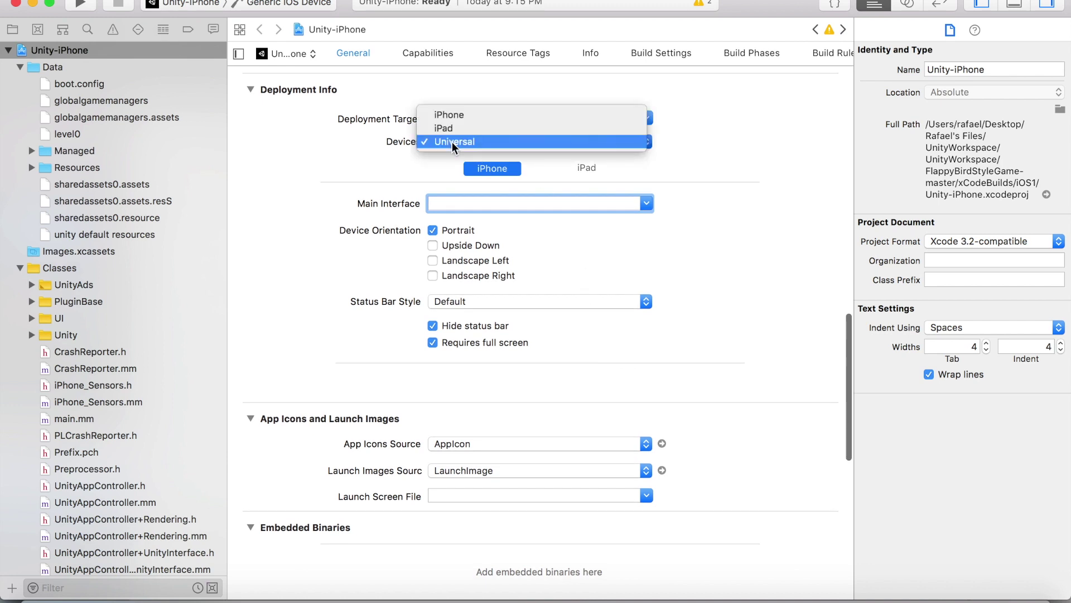
{"action": "left_click", "coordinate": [457, 127]}
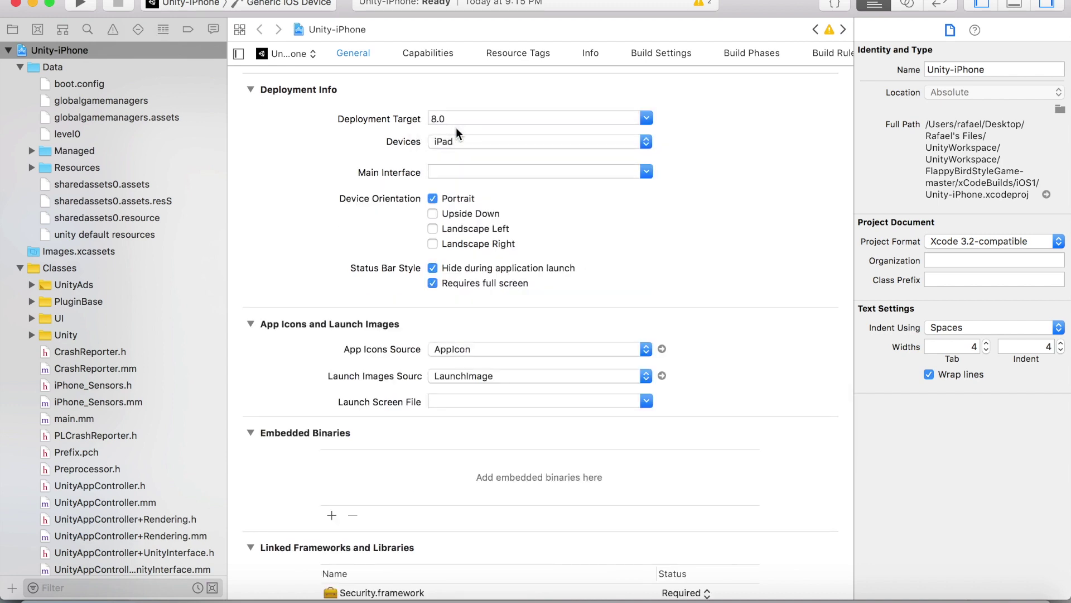
{"action": "left_click", "coordinate": [463, 141]}
{"action": "left_click", "coordinate": [464, 132]}
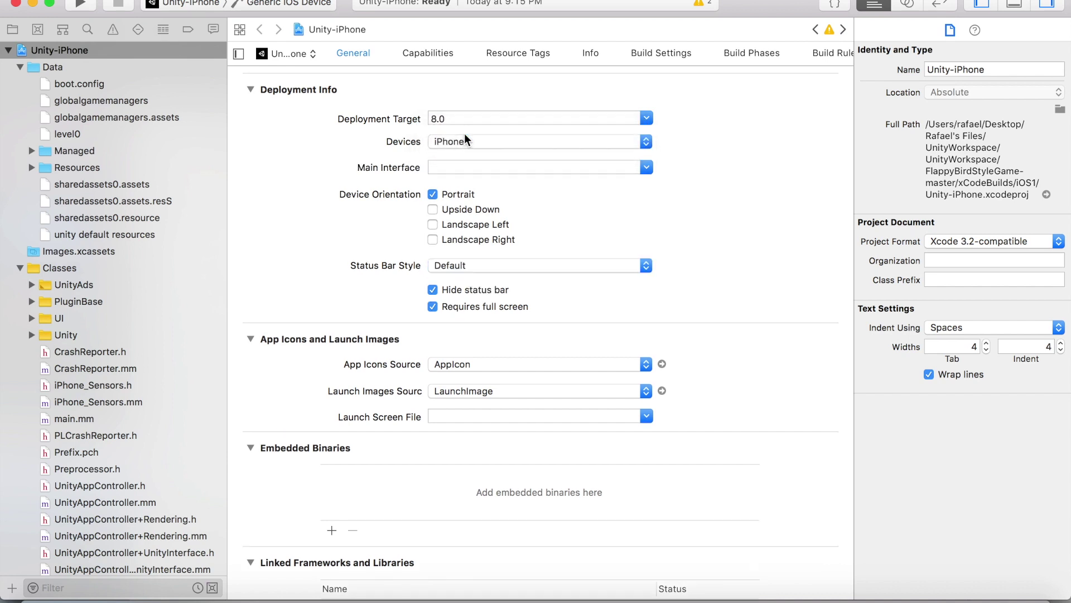
{"action": "left_click", "coordinate": [433, 209]}
{"action": "left_click", "coordinate": [433, 239]}
{"action": "left_click", "coordinate": [460, 144]}
{"action": "left_click", "coordinate": [461, 155]}
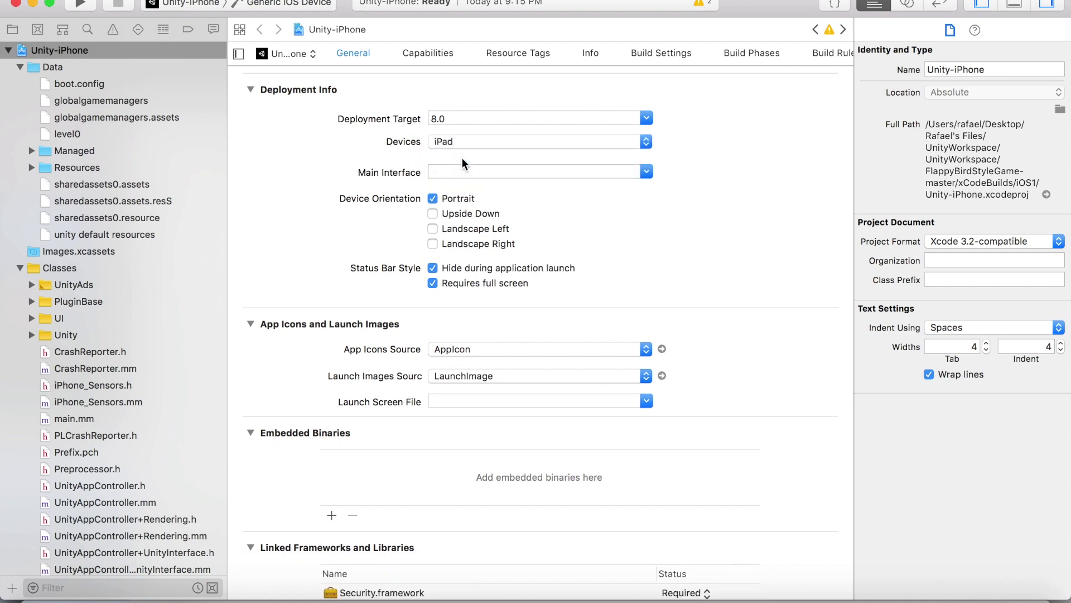
{"action": "left_click", "coordinate": [504, 181]}
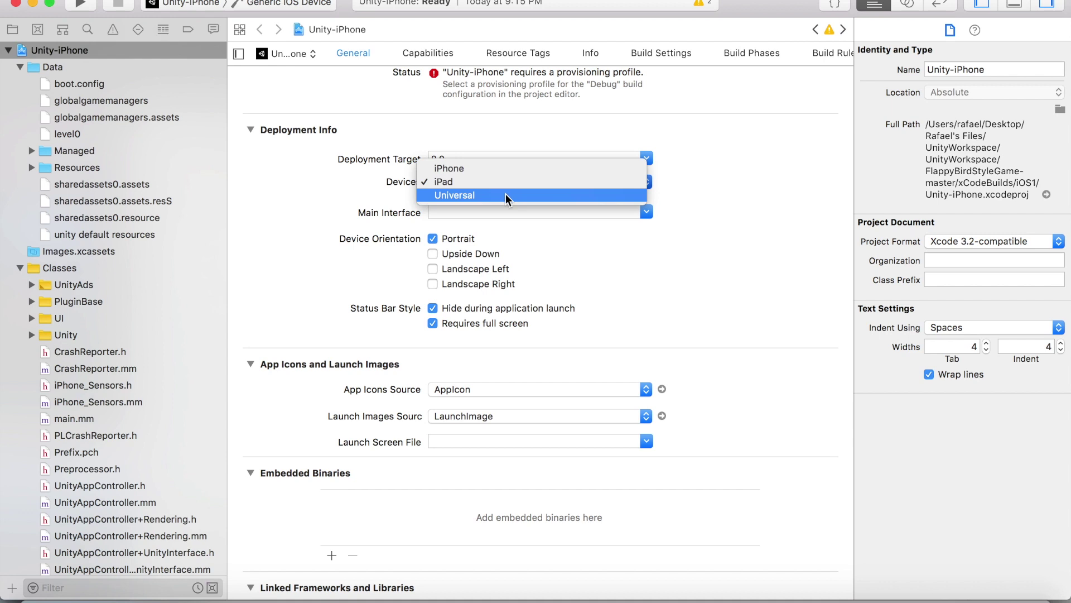
{"action": "left_click", "coordinate": [506, 195]}
{"action": "scroll", "coordinate": [493, 168], "scroll_direction": "down", "scroll_amount": 2}
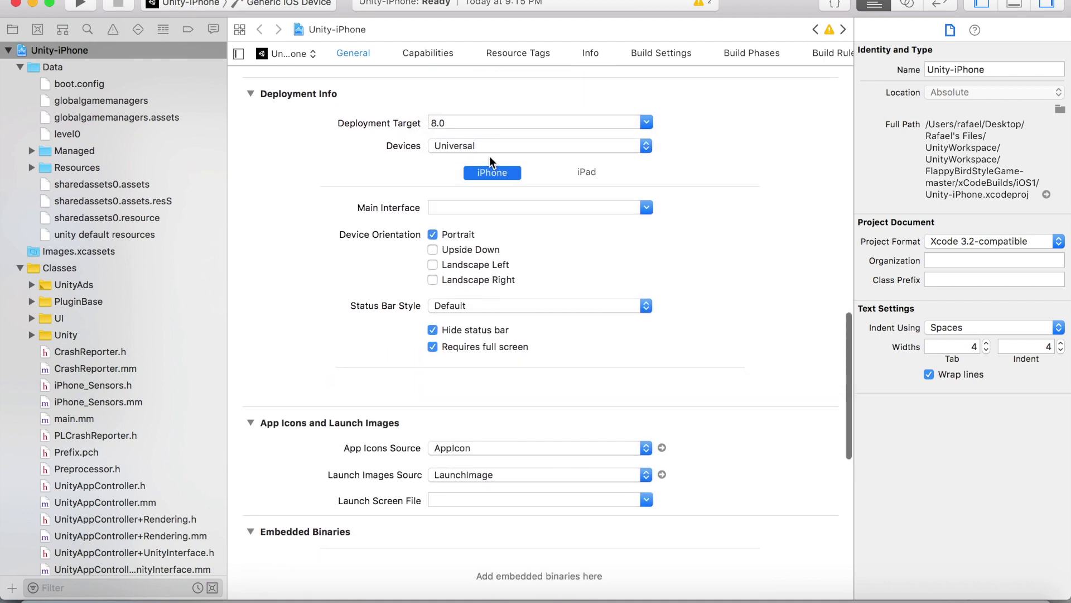
{"action": "left_click", "coordinate": [490, 148]}
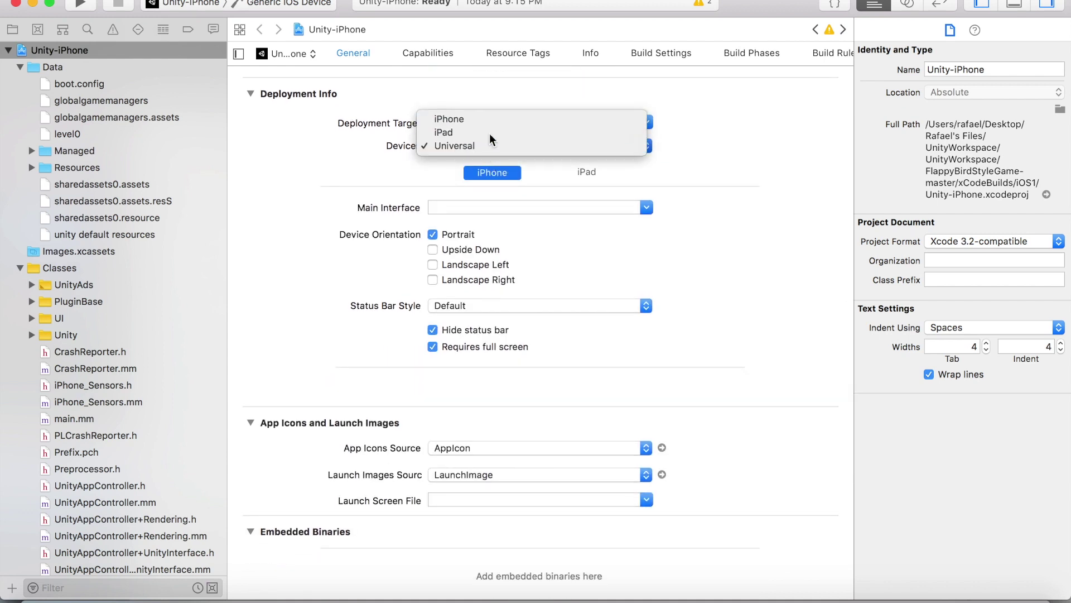
{"action": "left_click", "coordinate": [490, 135]}
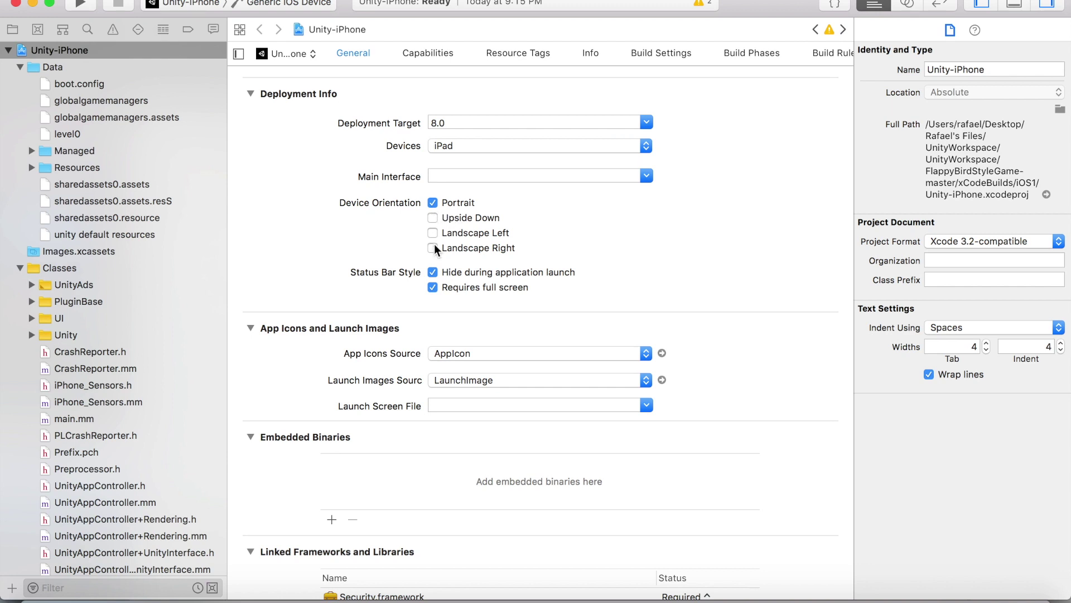
{"action": "left_click", "coordinate": [493, 146]}
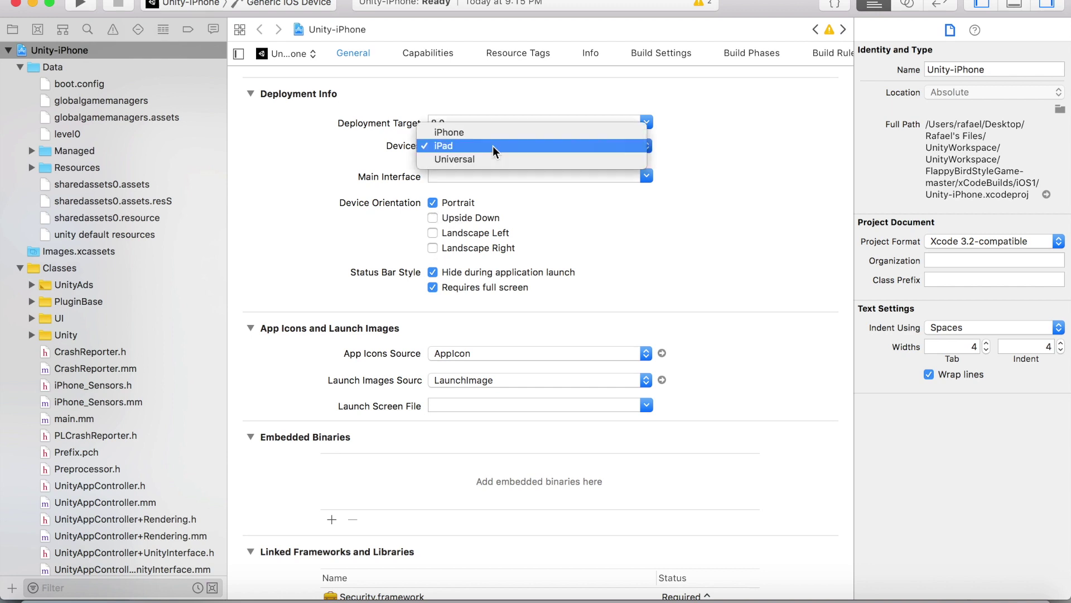
{"action": "left_click", "coordinate": [527, 161]}
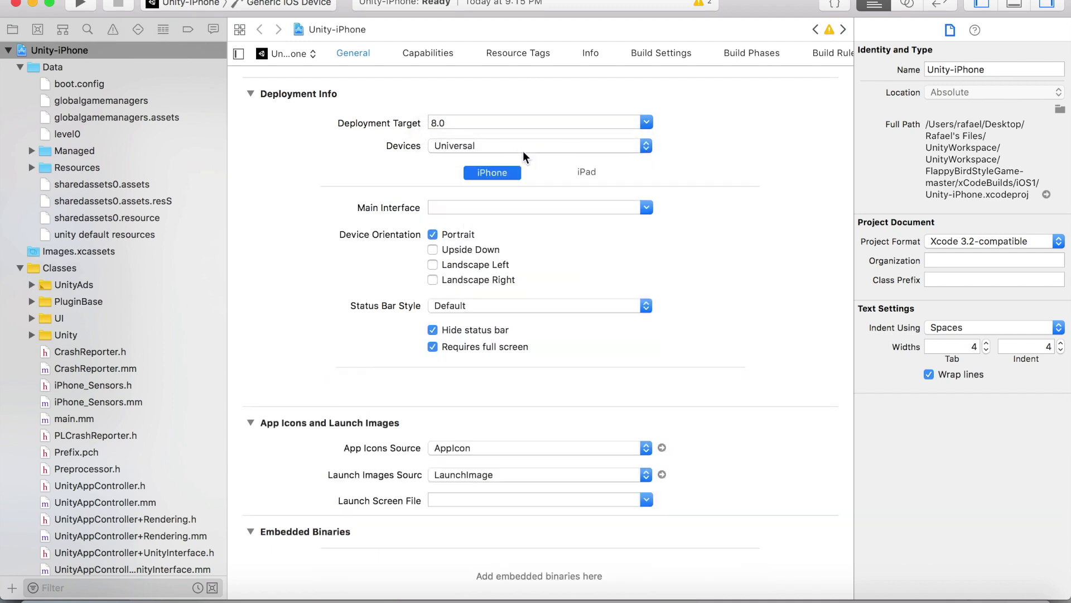
{"action": "scroll", "coordinate": [472, 195], "scroll_direction": "down", "scroll_amount": 5}
{"action": "scroll", "coordinate": [472, 195], "scroll_direction": "up", "scroll_amount": 1}
{"action": "scroll", "coordinate": [467, 190], "scroll_direction": "up", "scroll_amount": 1}
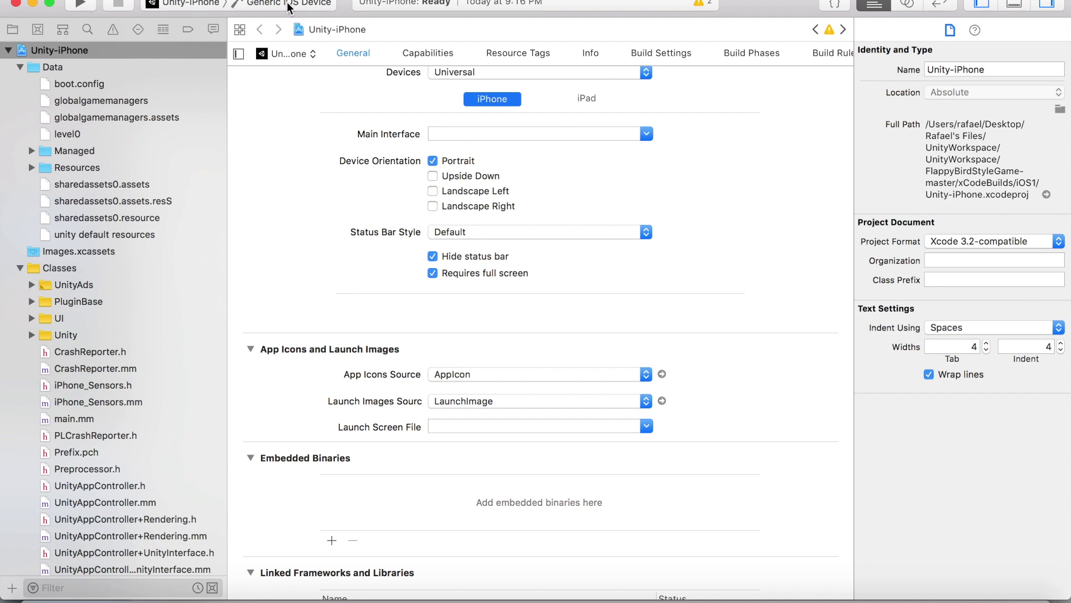
Open the scheme's run destination menu, showing Generic iOS Device selected.
{"action": "left_click", "coordinate": [310, 8]}
{"action": "left_click", "coordinate": [312, 102]}
{"action": "left_click", "coordinate": [307, 7]}
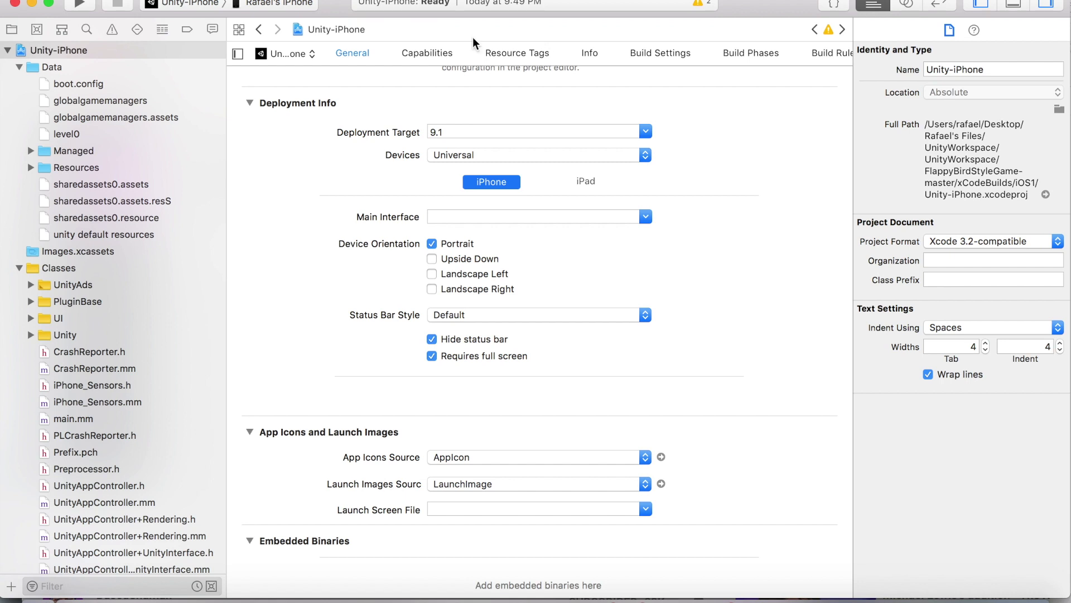
Confirm the connected iPhone is the run destination and review the Universal, portrait-only settings.
{"action": "left_click", "coordinate": [307, 2]}
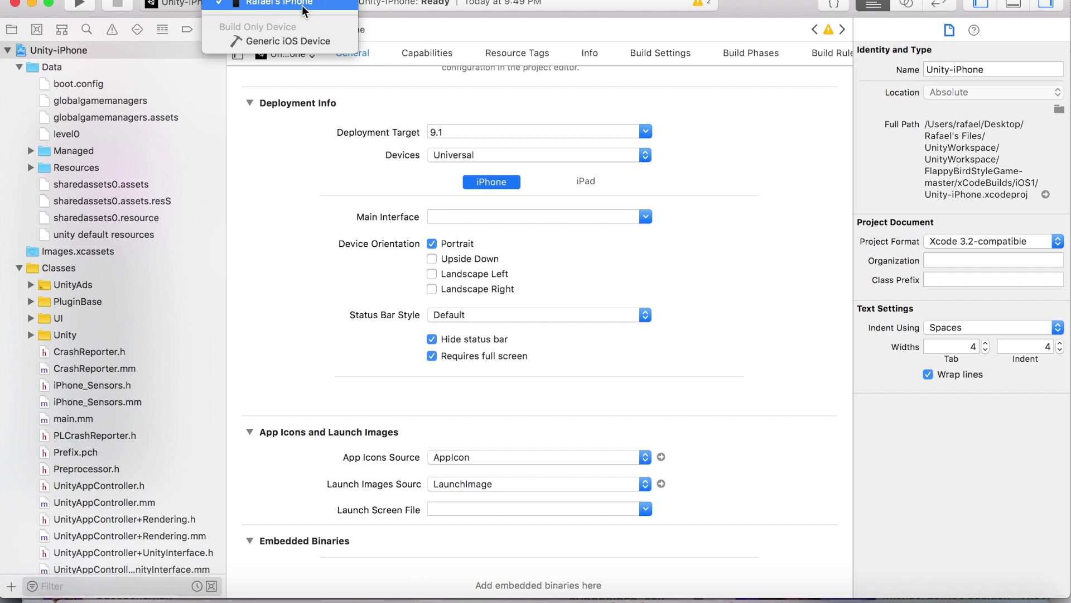
{"action": "left_click", "coordinate": [686, 104]}
{"action": "scroll", "coordinate": [685, 103], "scroll_direction": "down", "scroll_amount": 2}
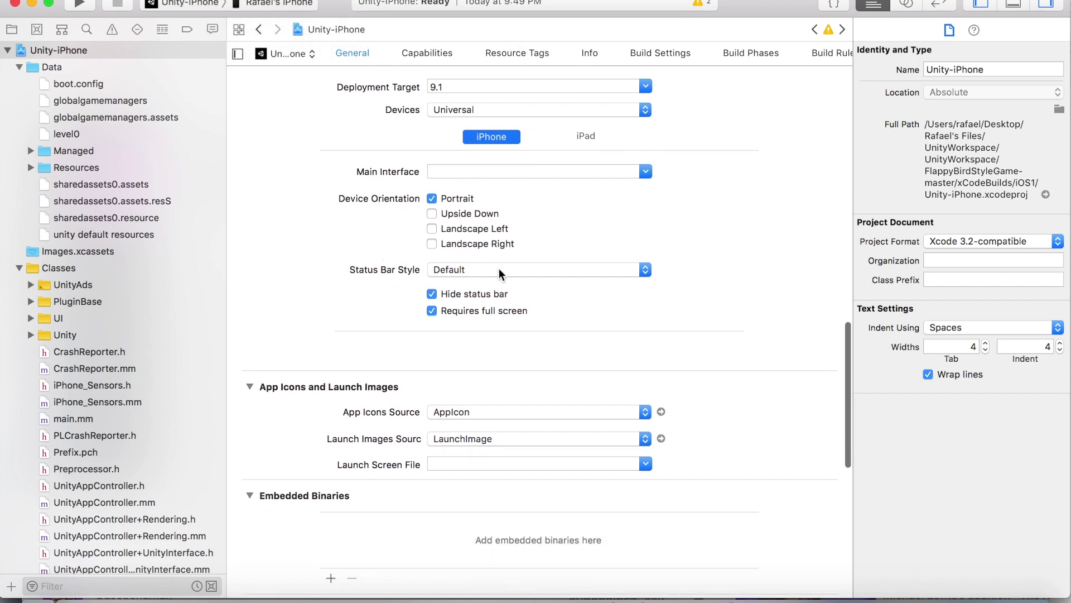
{"action": "scroll", "coordinate": [449, 341], "scroll_direction": "down", "scroll_amount": 1}
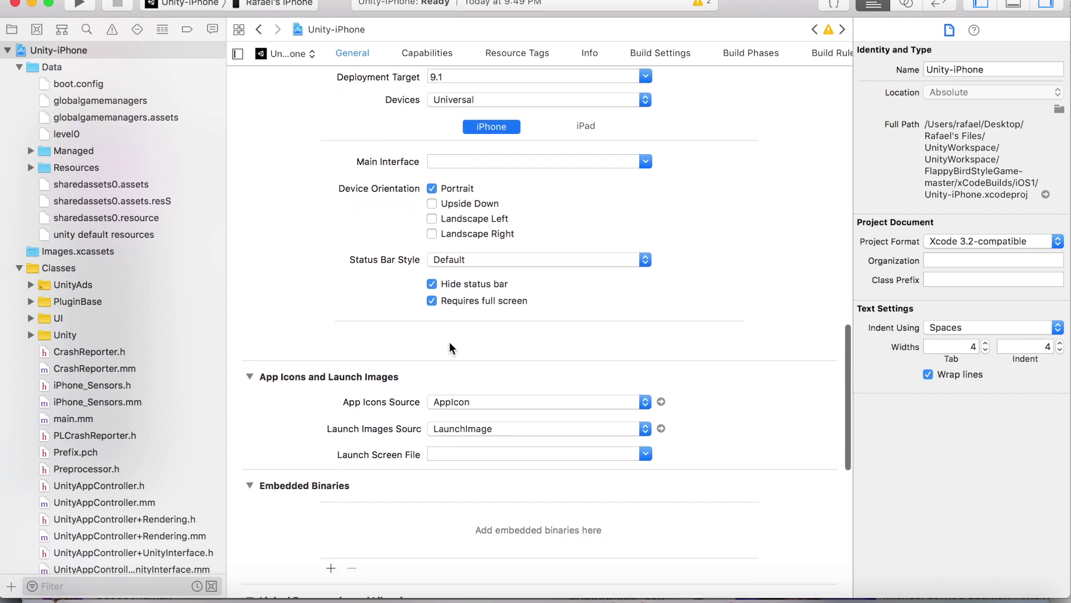